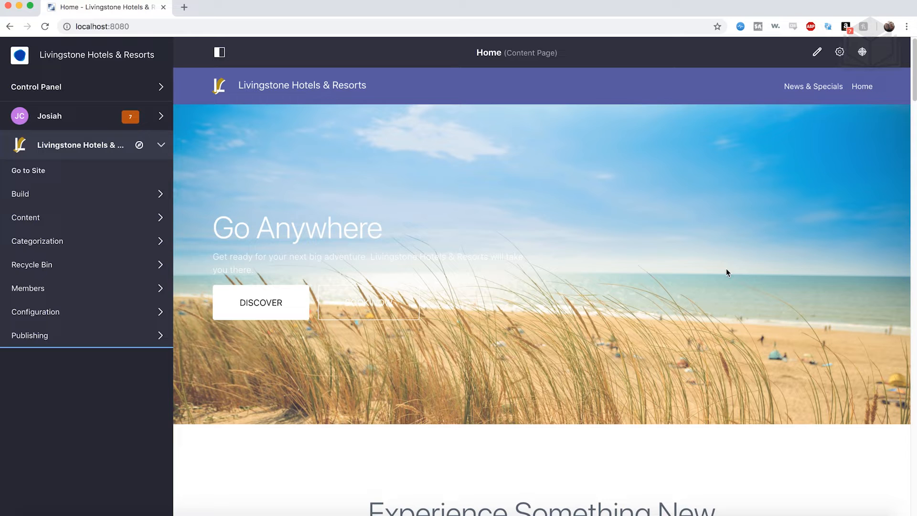
- Open the Workflow administration page within the Control Panel's Configuration section
click(115, 88)
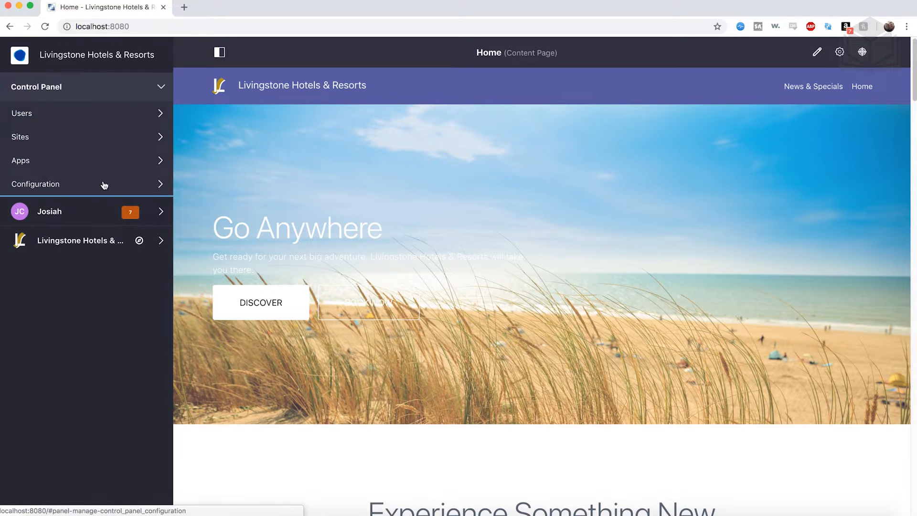
click(105, 185)
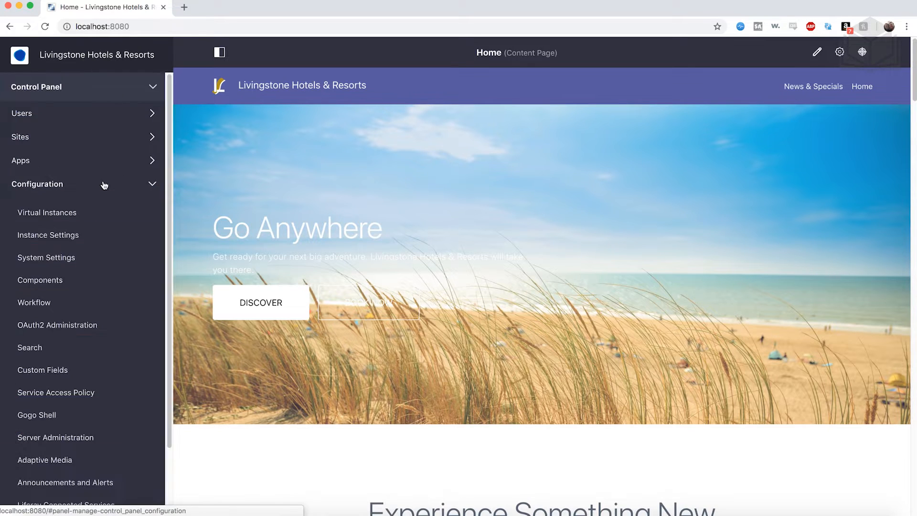
click(48, 304)
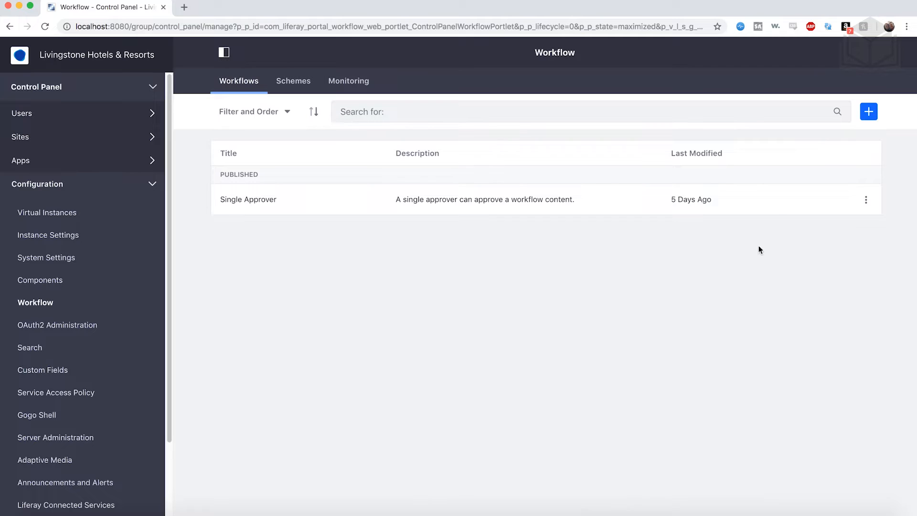
- Create a new workflow definition and title it "Parallel Workflow"
click(871, 112)
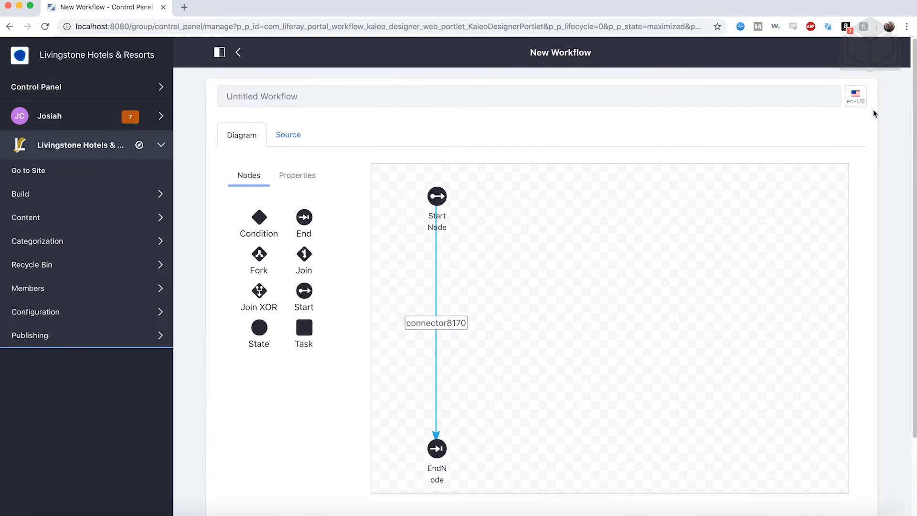
click(335, 95)
text(Parallel)
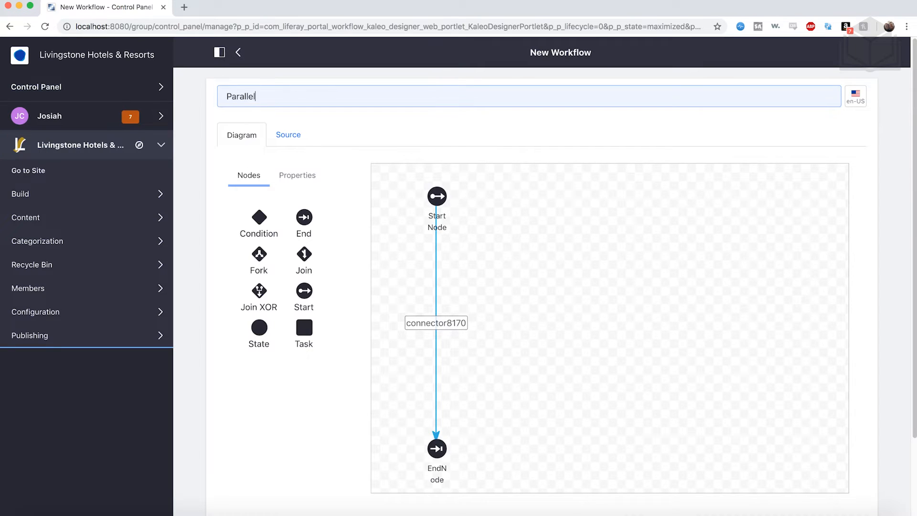
text( Workflow)
- Hide the side menu and move the start node to the diagram's left edge and the end node to its right edge, both at mid-height
scroll(448, 164, down, 1)
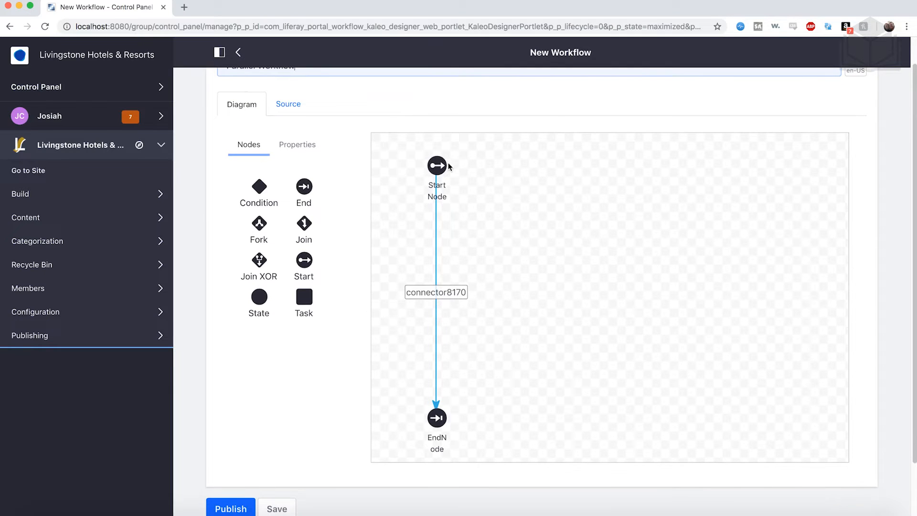
click(219, 52)
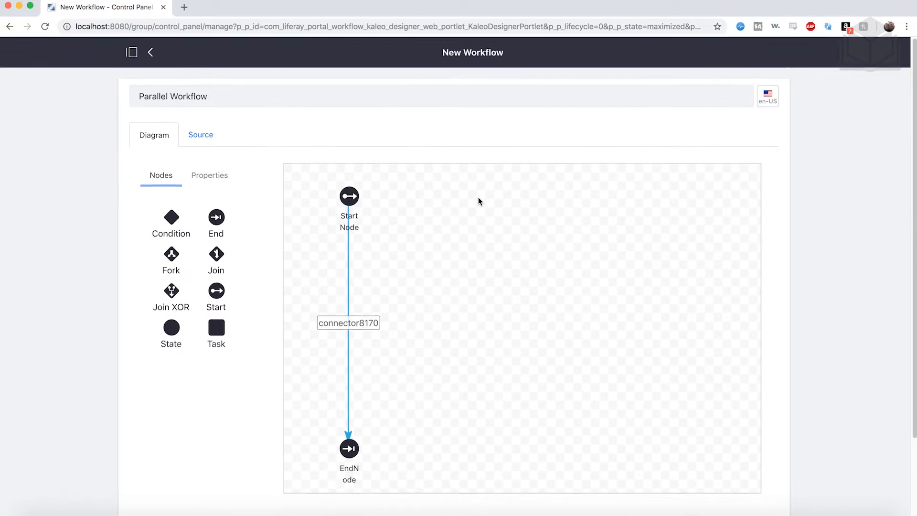
scroll(479, 200, down, 1)
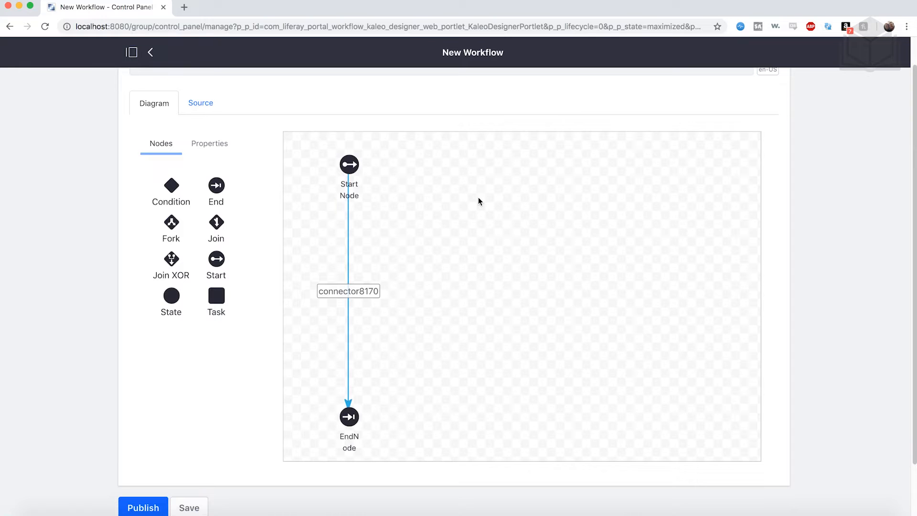
scroll(479, 200, down, 1)
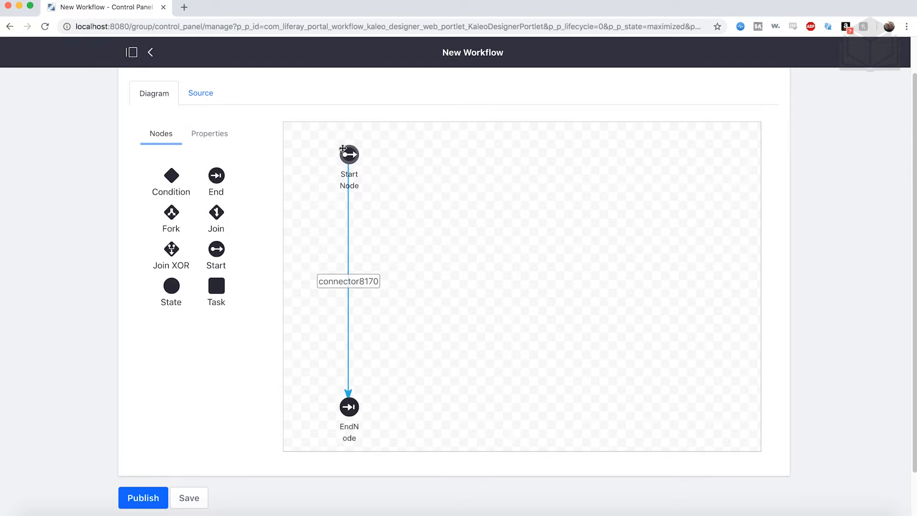
drag(345, 151, 292, 257)
drag(348, 406, 749, 261)
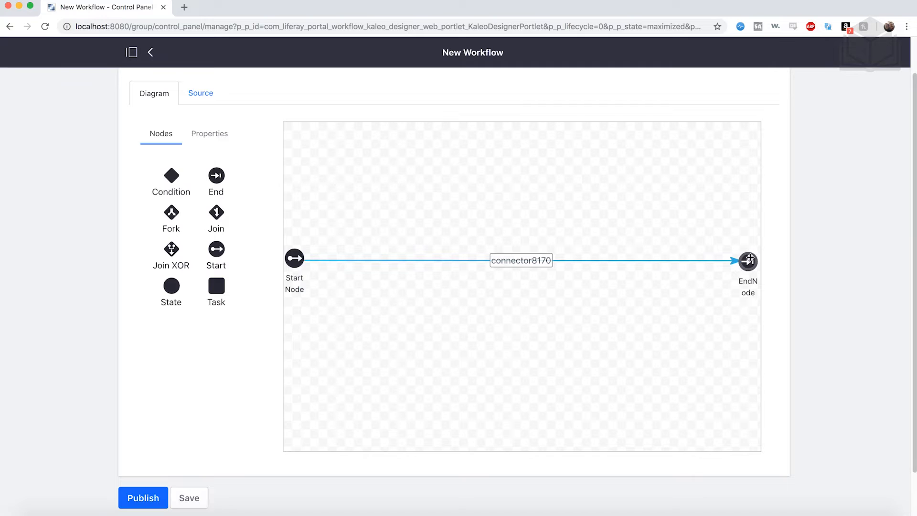
- Delete the connector between the start node and the end node
click(530, 264)
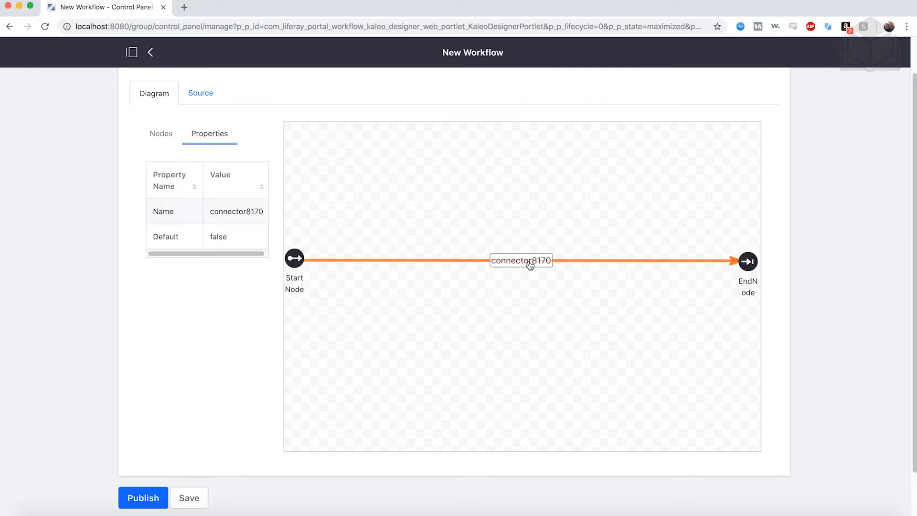
key(Delete)
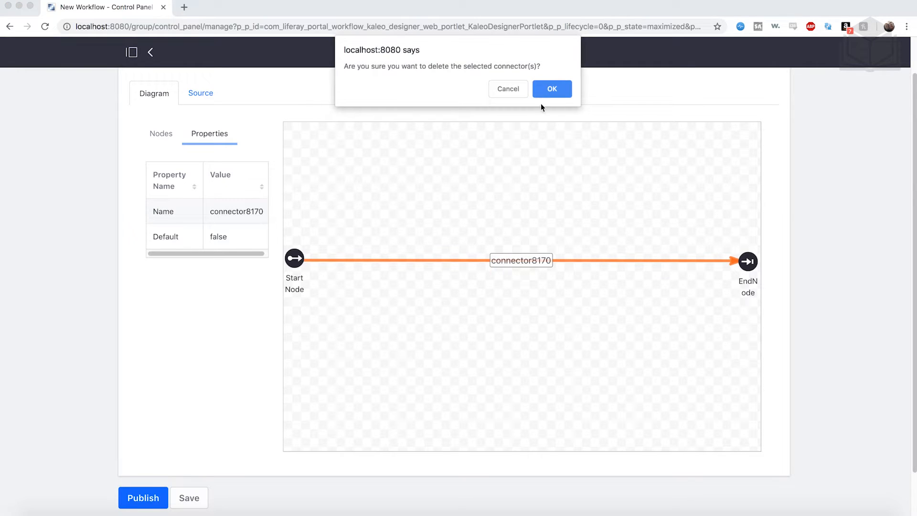
click(552, 90)
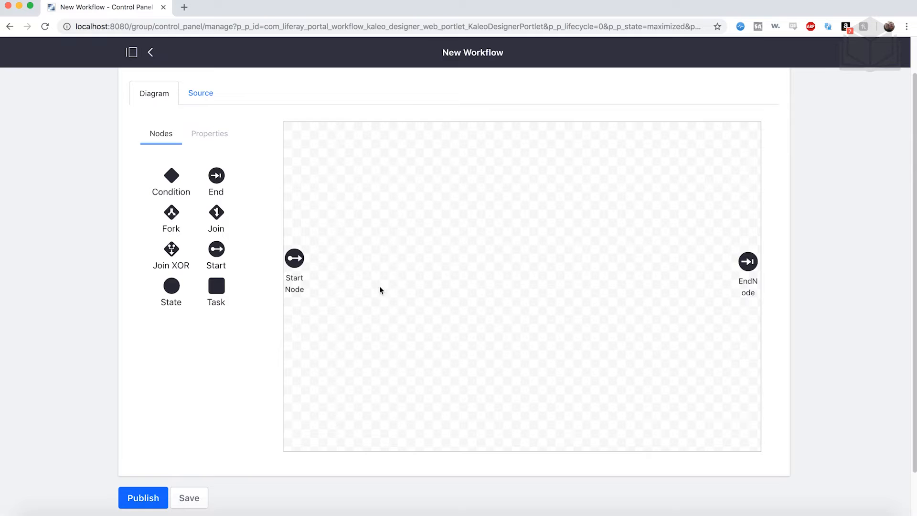
- Add two Task nodes midway between the start and end nodes, one near the diagram's upper edge and one vertically aligned below it
drag(226, 297, 511, 185)
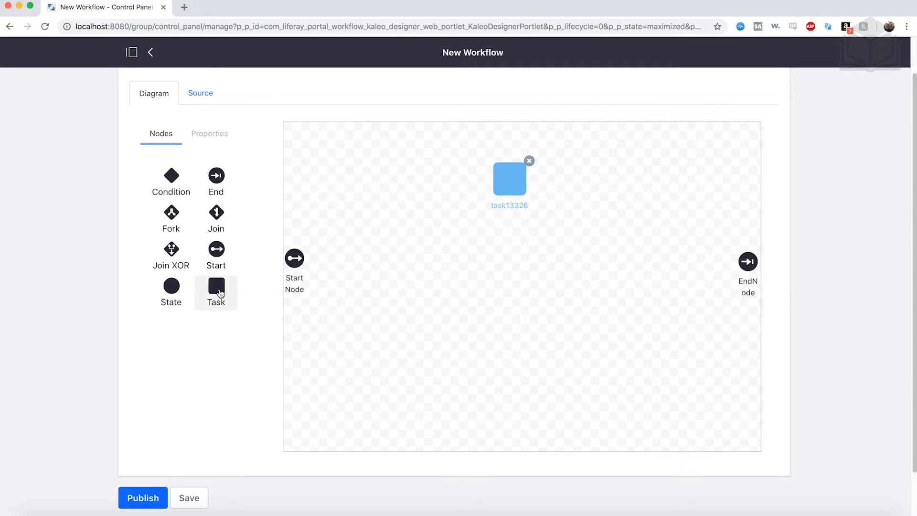
drag(510, 361, 509, 364)
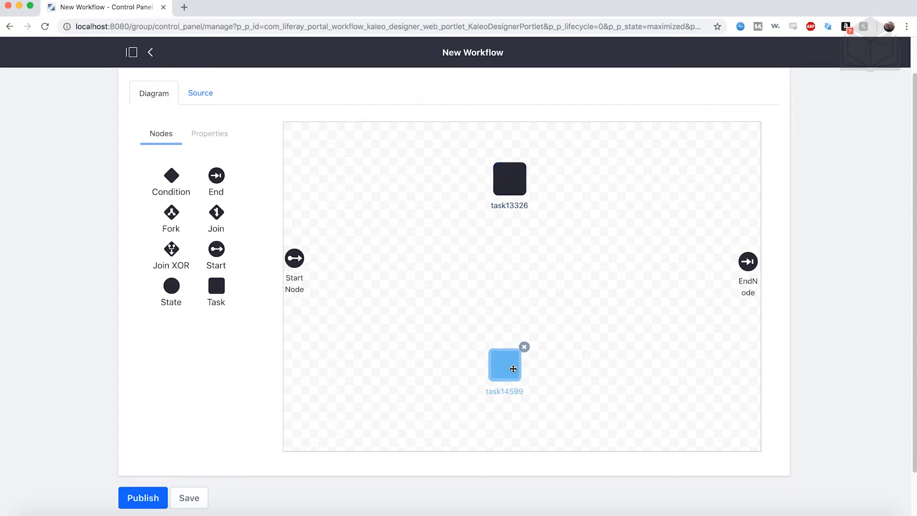
drag(508, 179, 507, 167)
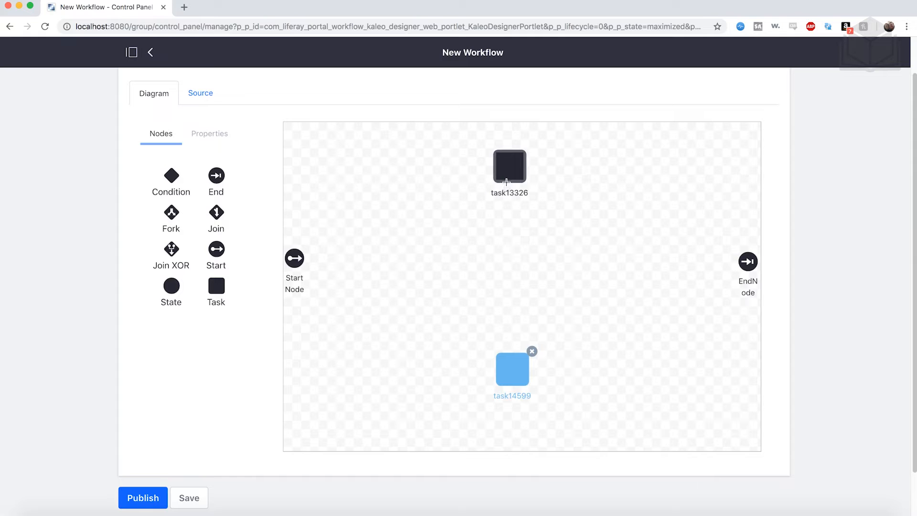
drag(508, 177, 510, 176)
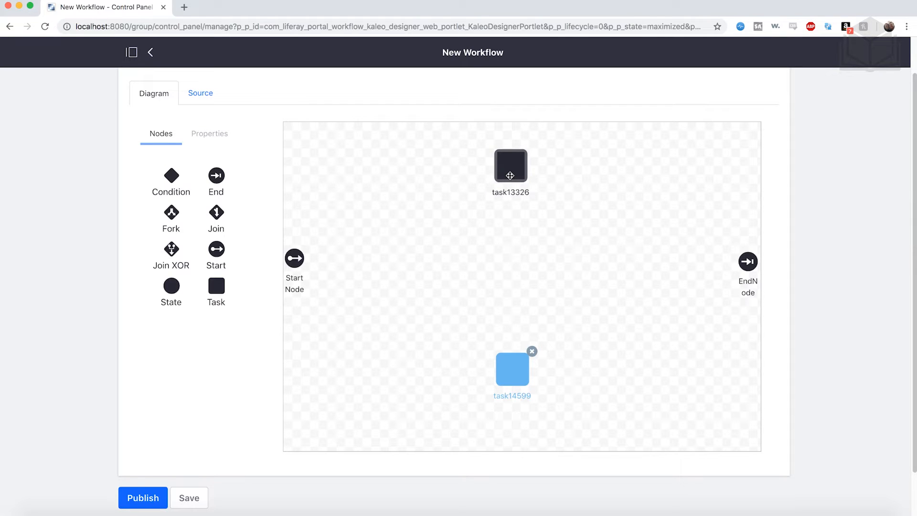
- Rename the upper task node to "Administrator Review"
click(509, 175)
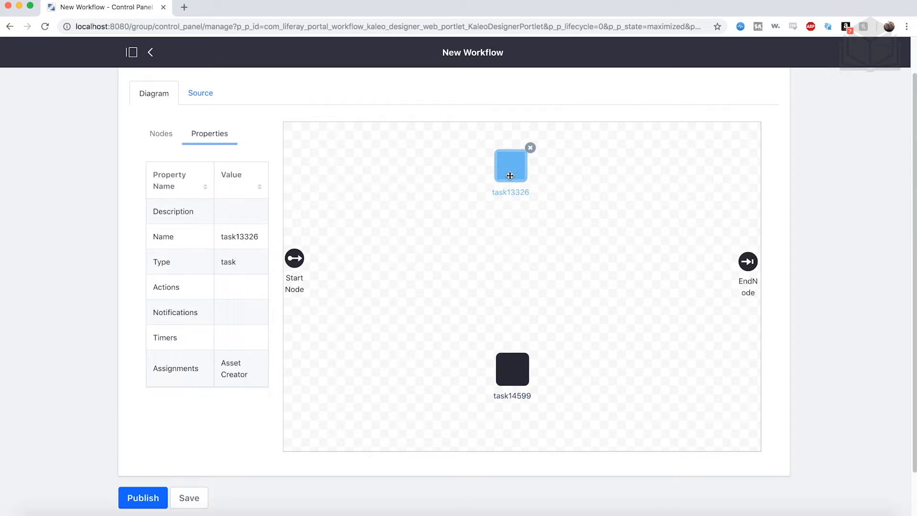
click(239, 237)
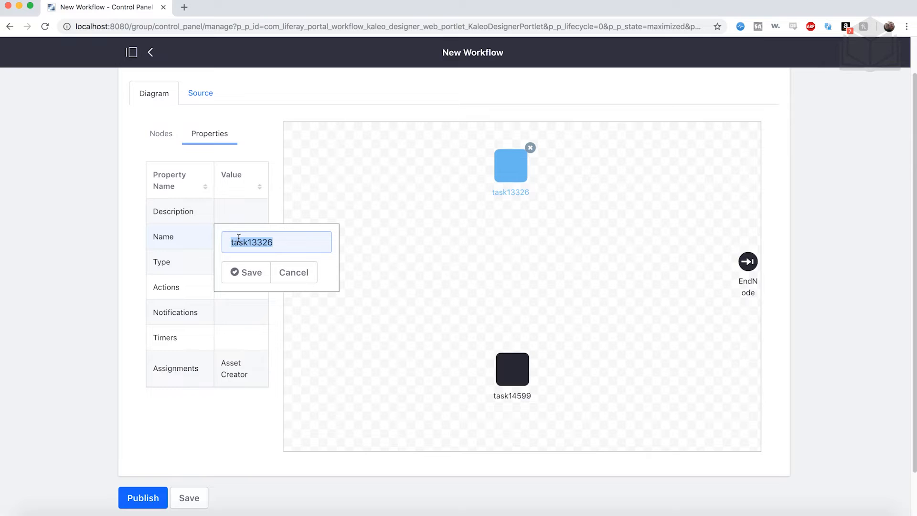
text(Adminis)
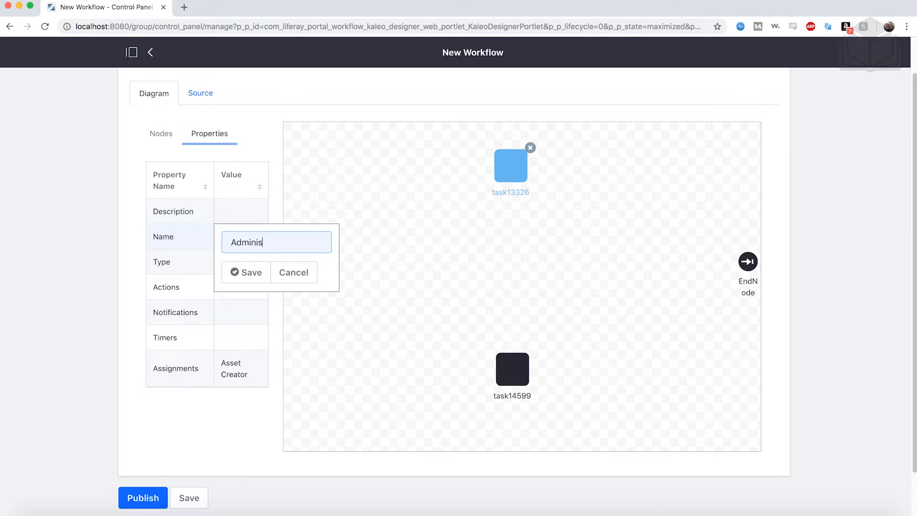
text(trator Review)
click(242, 274)
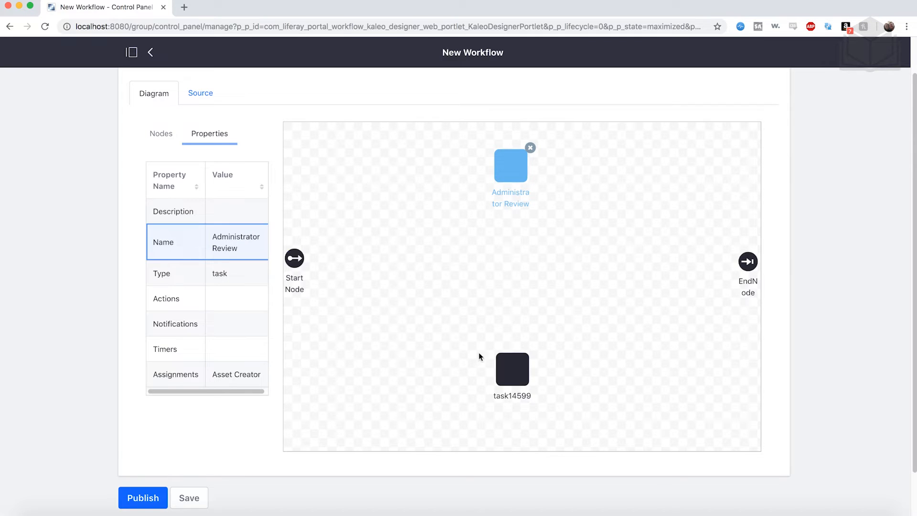
- Rename the lower task node to "Copy-editing Review"
click(516, 366)
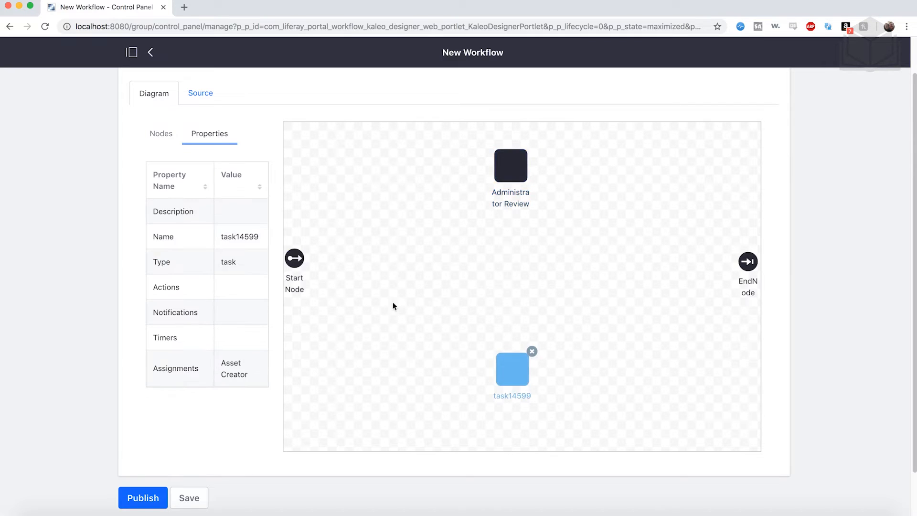
double_click(234, 235)
text(Copy-editing Revie)
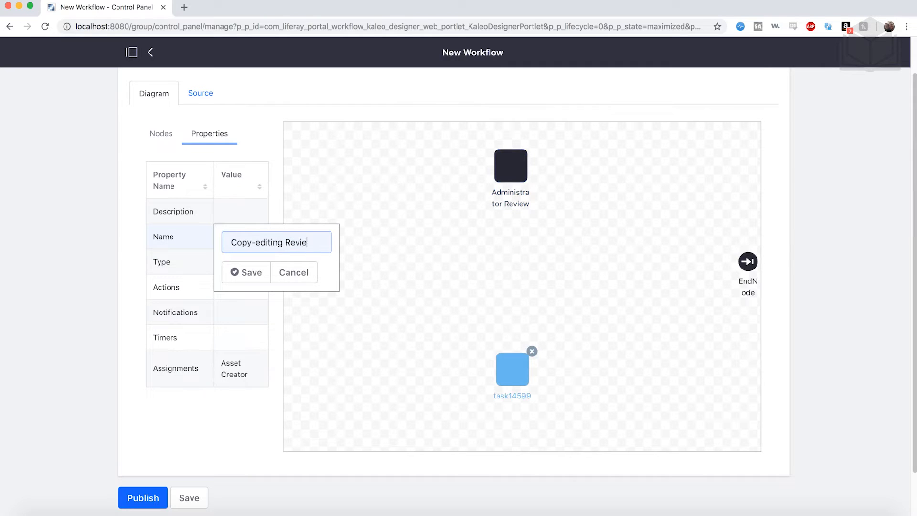
text(w)
click(253, 272)
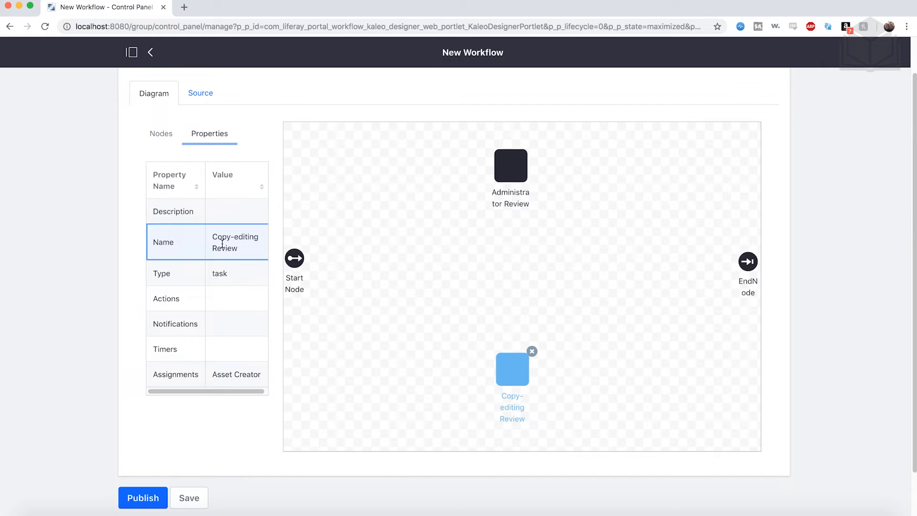
- Add a Fork node between the start node and the tasks, and a Join node between the tasks and the end node
click(166, 139)
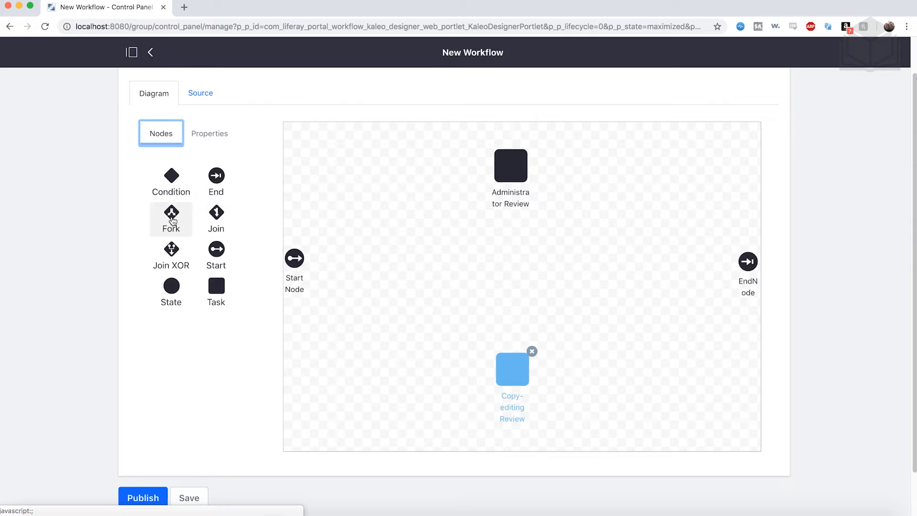
drag(181, 216, 411, 266)
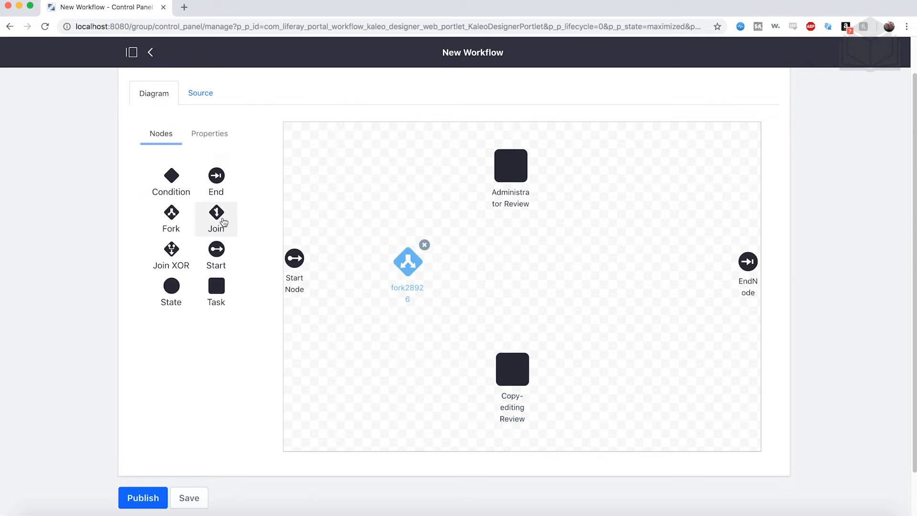
drag(399, 239, 621, 269)
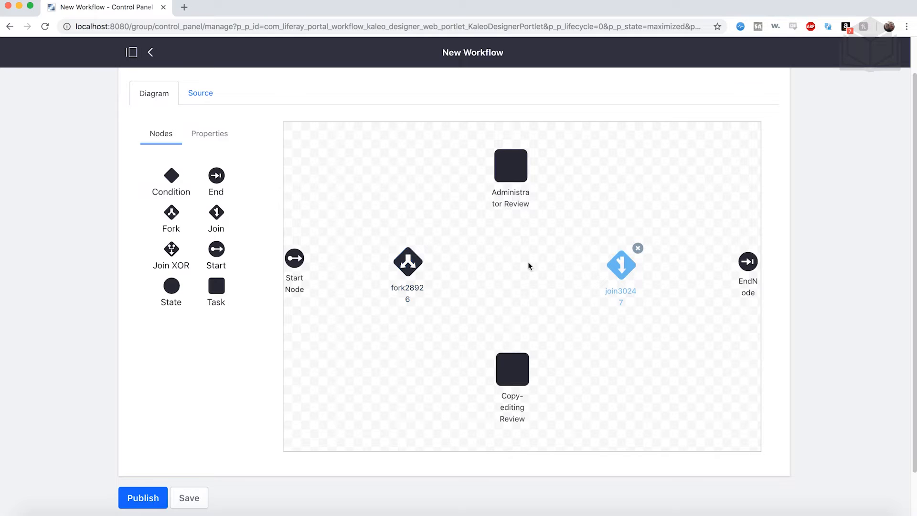
- Rename the fork node to "Stakeholder Review"
click(401, 265)
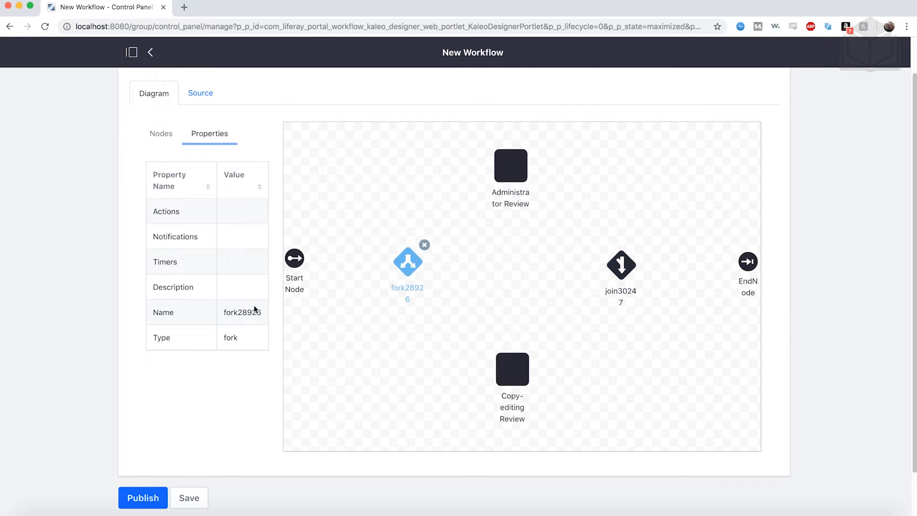
click(241, 315)
text(S)
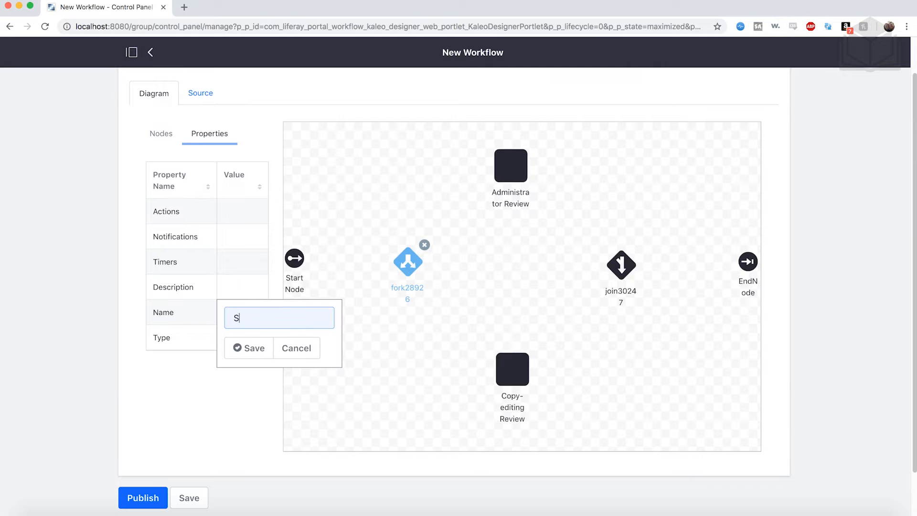
text(takeholder Review)
click(251, 348)
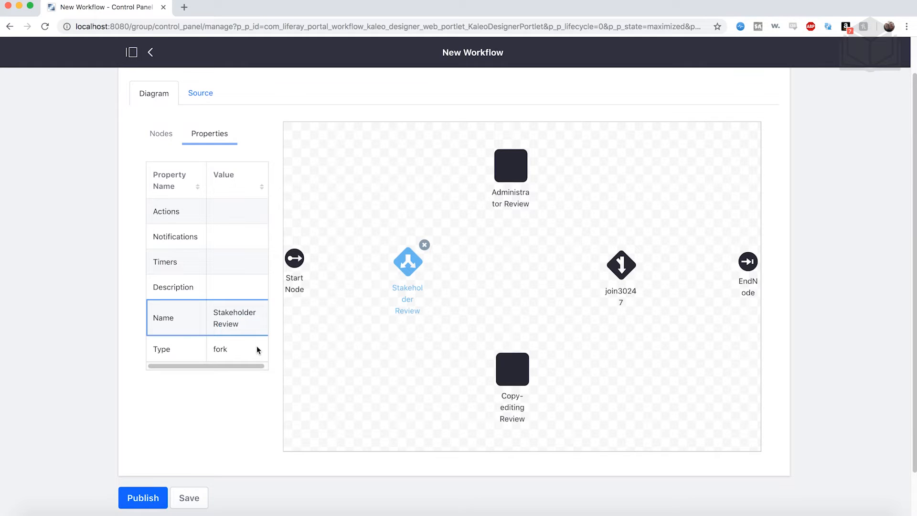
- Rename the join node to "Review Complete"
click(621, 265)
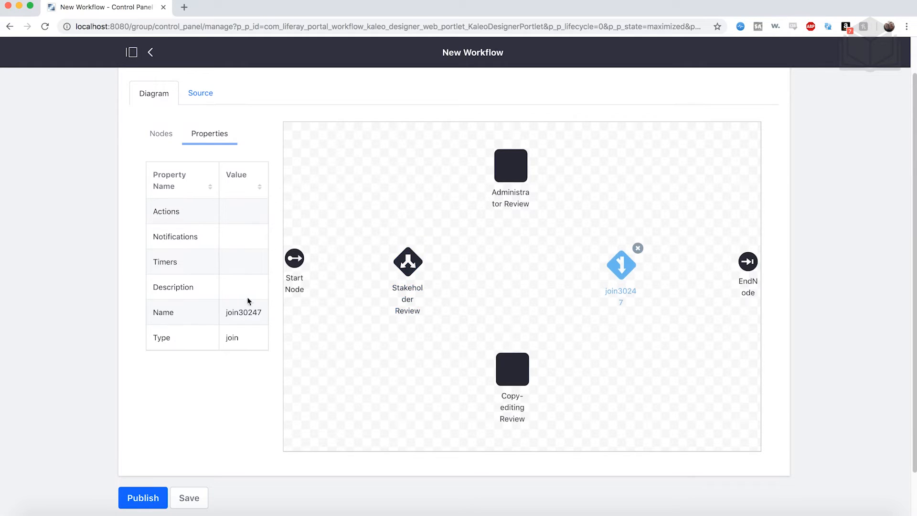
double_click(244, 312)
text(Review Complete)
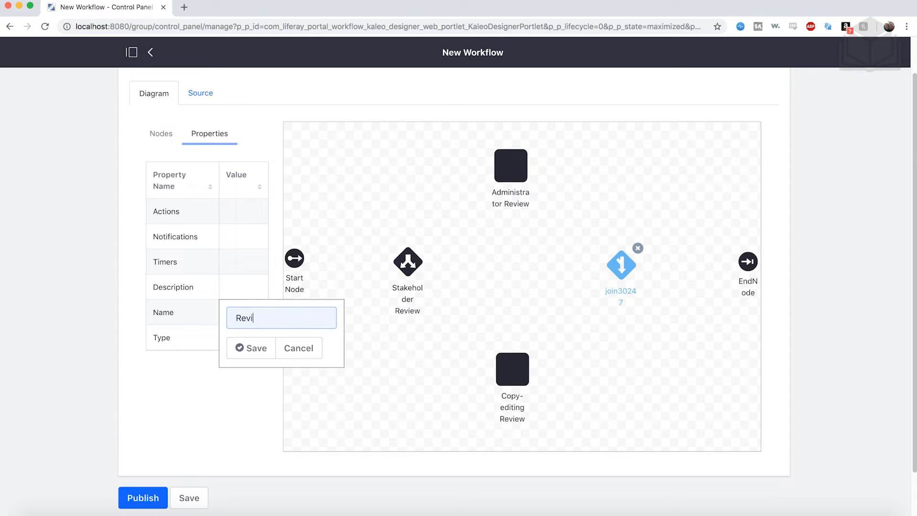
click(252, 352)
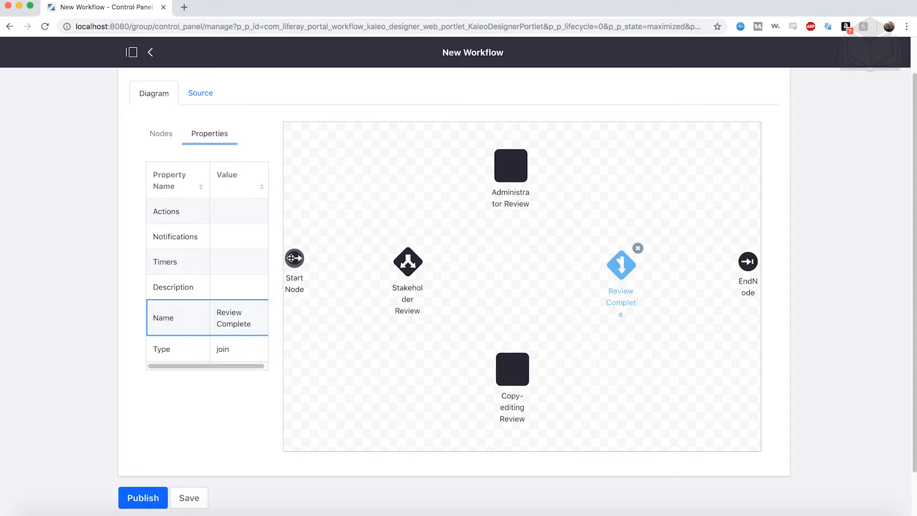
- Straighten the start node's position and connect it to the Stakeholder Review fork
drag(291, 258, 292, 260)
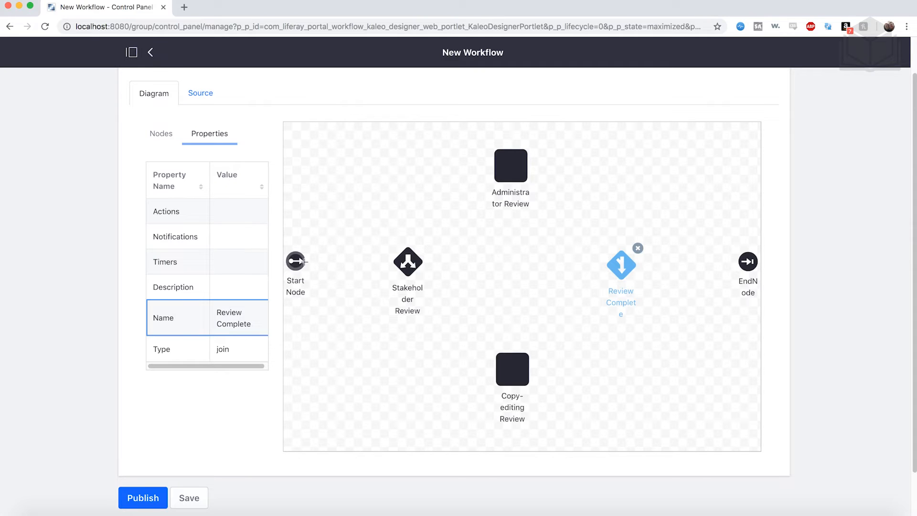
click(308, 262)
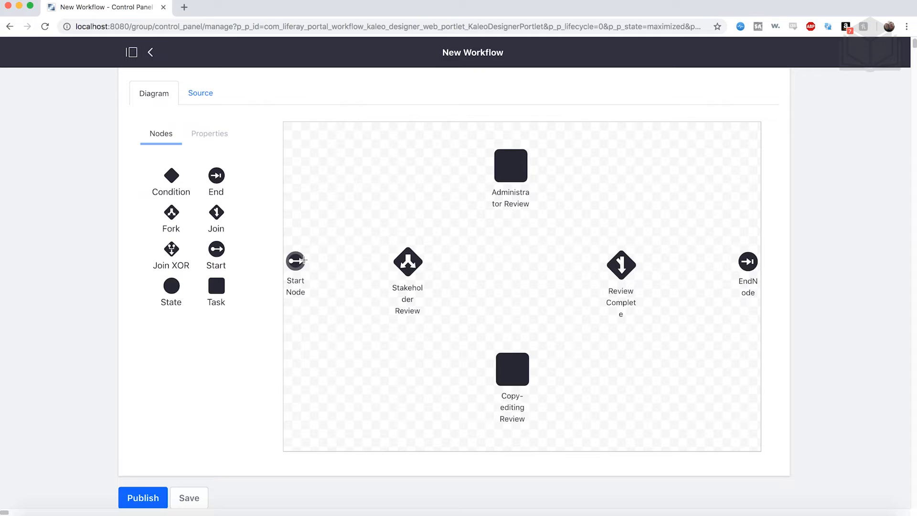
drag(302, 260, 392, 262)
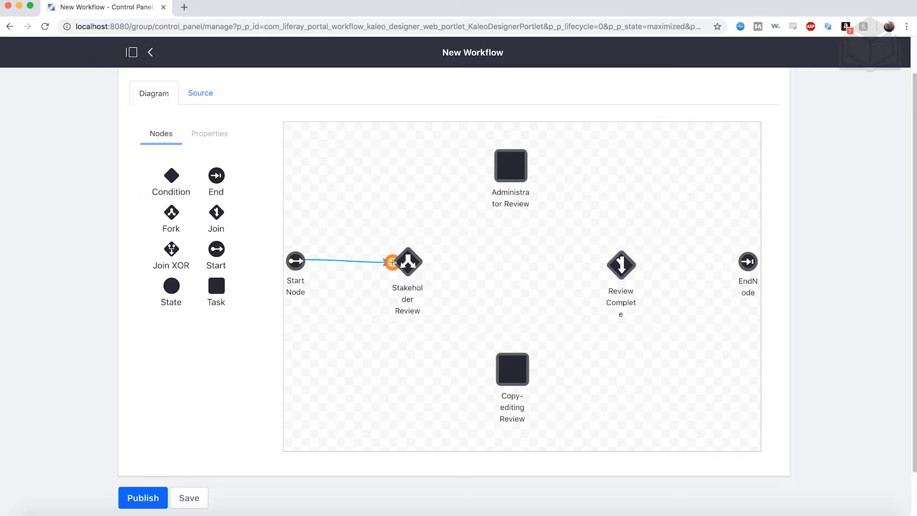
drag(392, 262, 392, 262)
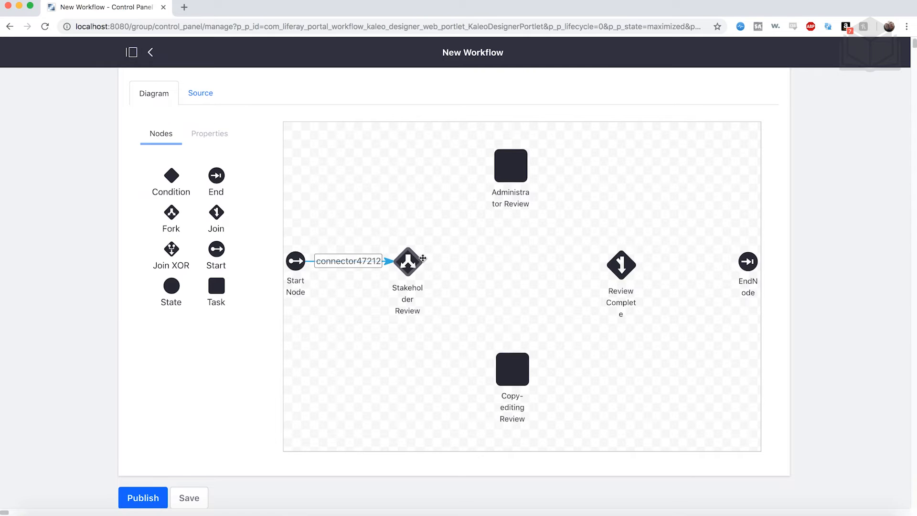
- Route connectors from the Stakeholder Review fork through both review tasks to the Review Complete join and on to the end node
drag(416, 259, 492, 191)
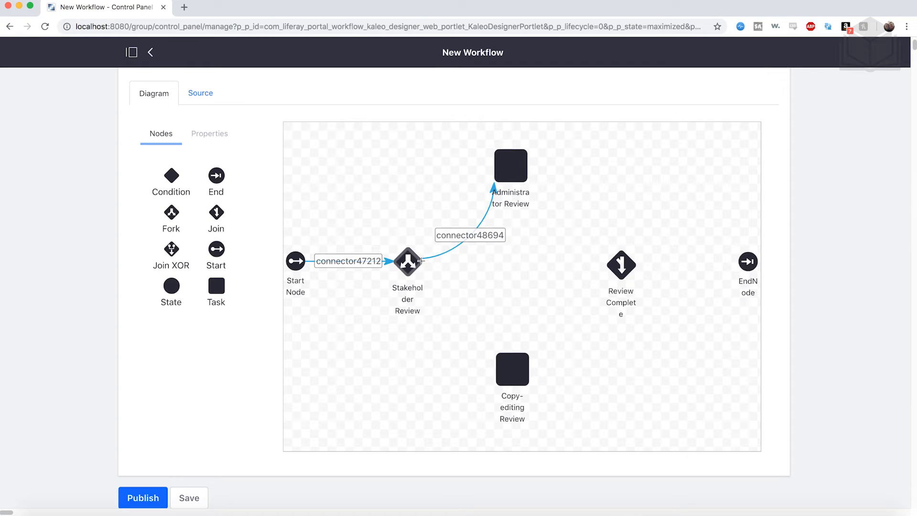
drag(420, 260, 502, 354)
drag(525, 180, 617, 264)
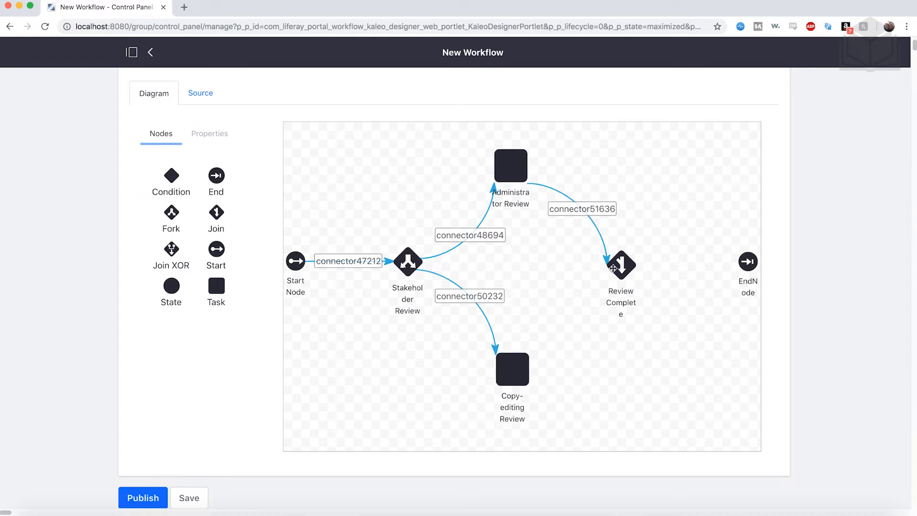
drag(538, 358, 739, 262)
- Reposition the join, fork, start and end nodes so they line up horizontally within the canvas
drag(621, 265, 605, 271)
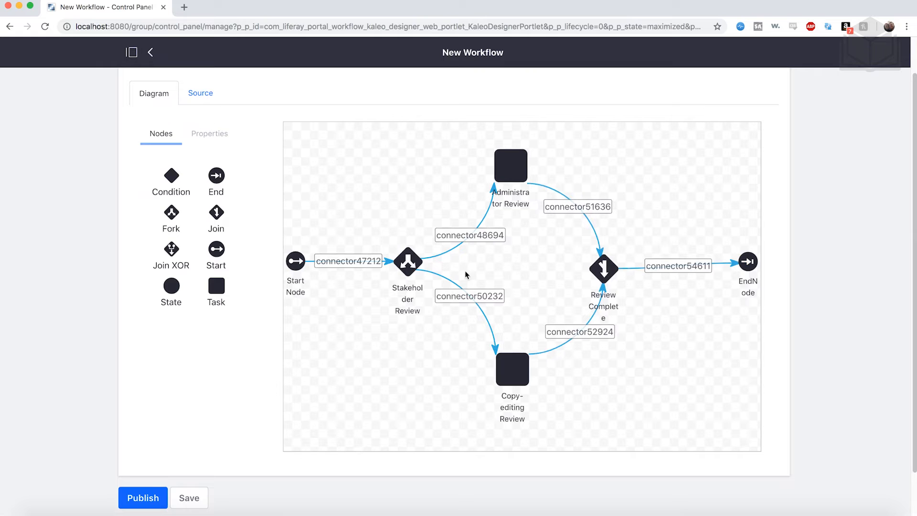
drag(408, 263, 408, 268)
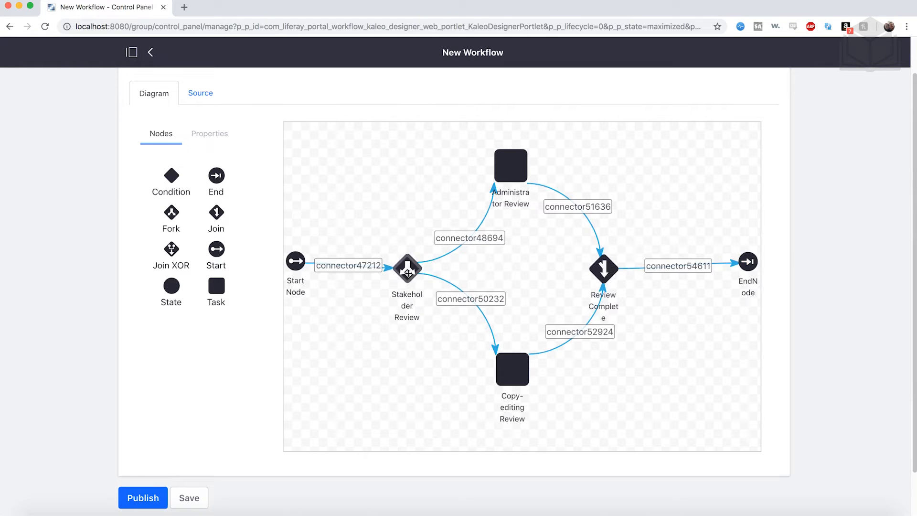
drag(299, 264, 300, 267)
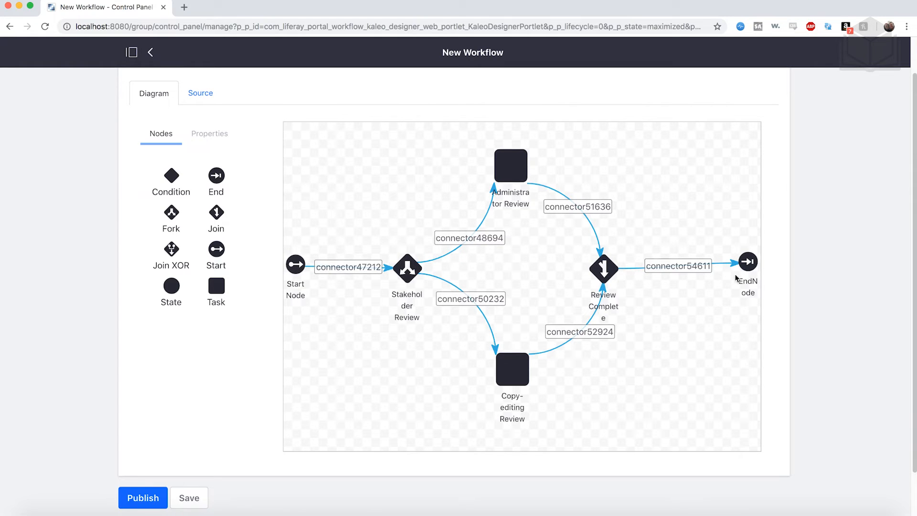
drag(746, 263, 743, 269)
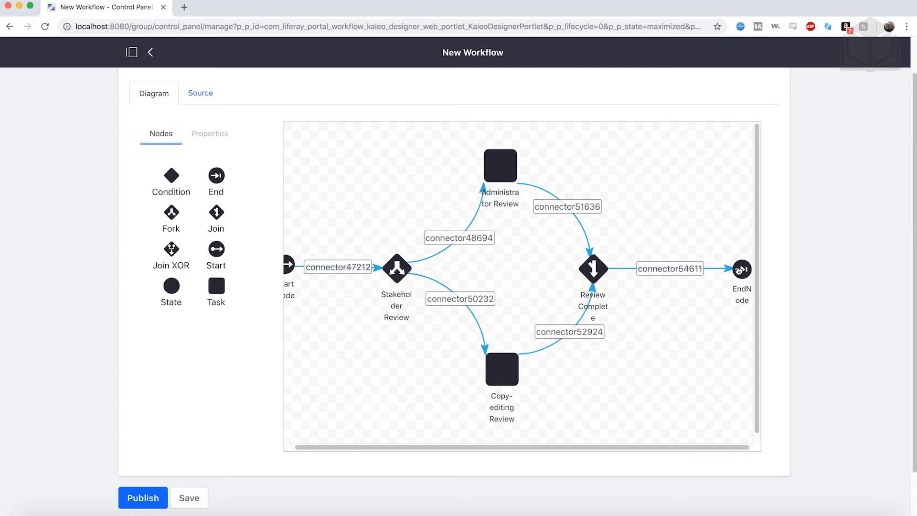
scroll(608, 327, left, 2)
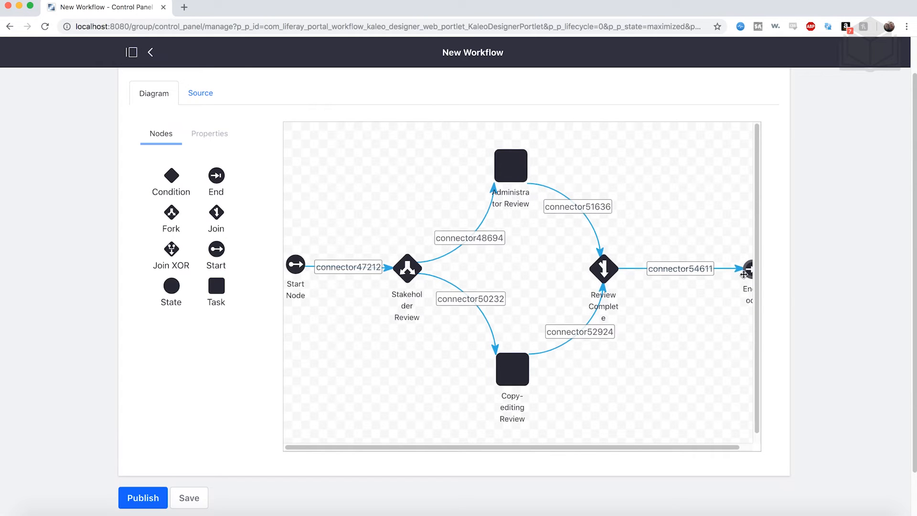
drag(748, 272, 736, 270)
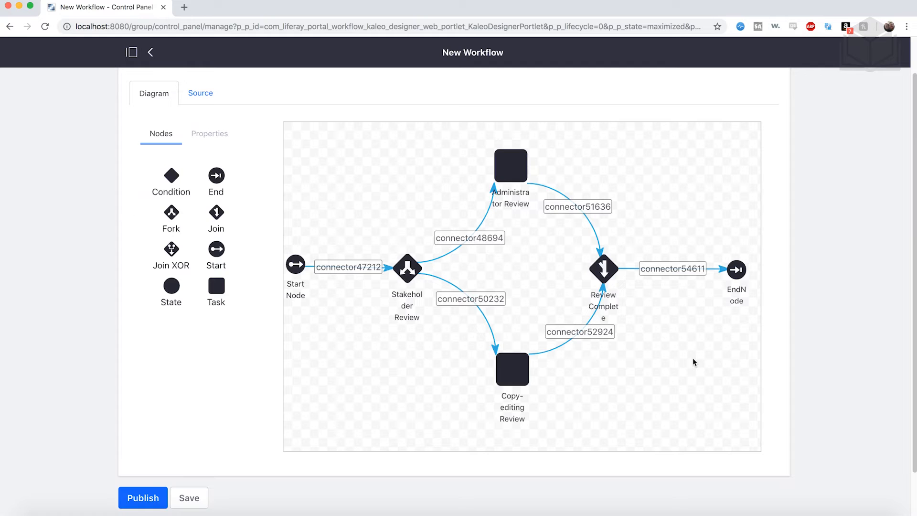
- Rename the connector from the start node to the Stakeholder Review fork as "Submit for Review"
click(353, 267)
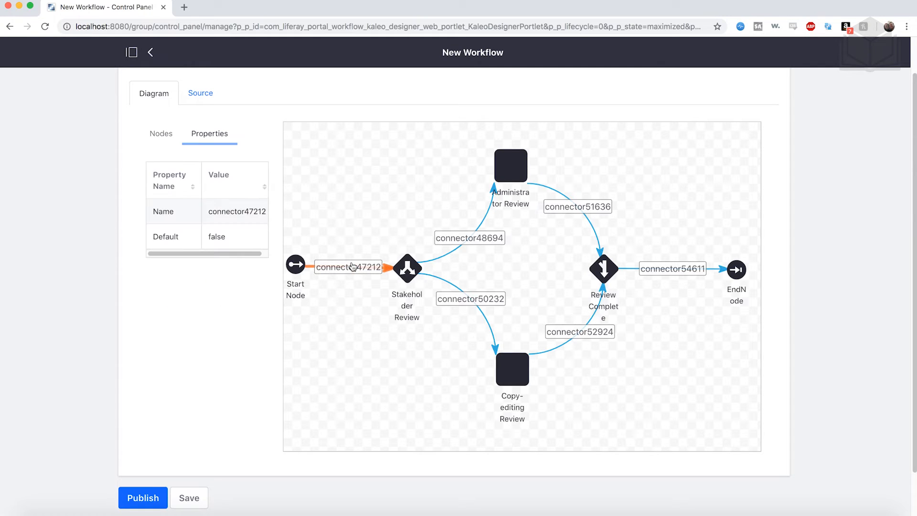
click(232, 212)
text(Submit)
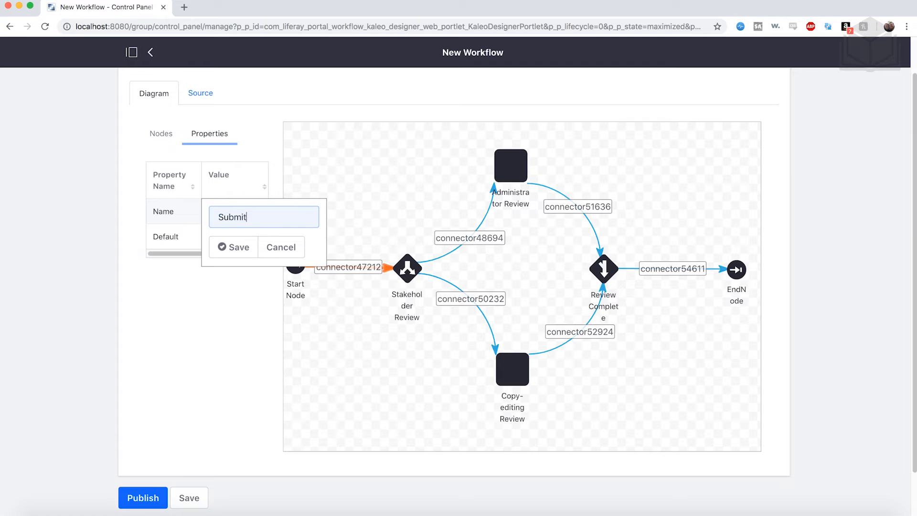
text( for Review)
click(242, 246)
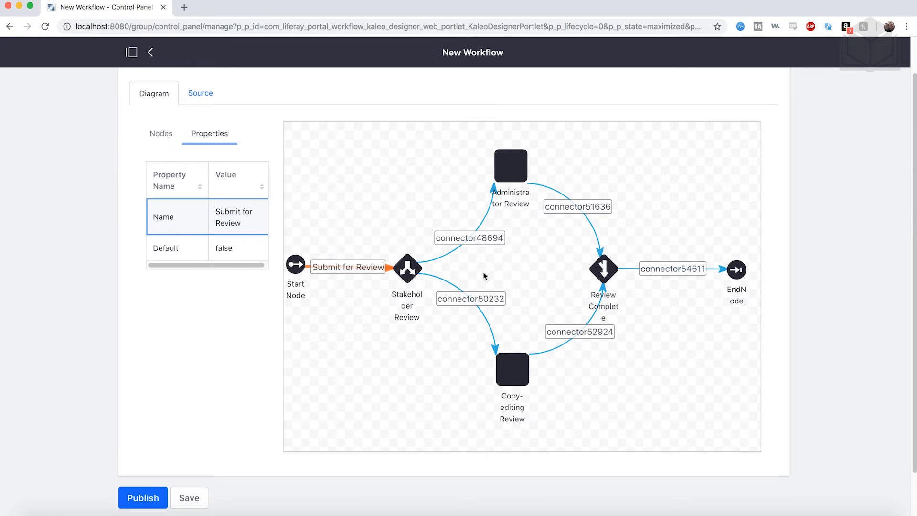
- Rename the connector from the fork to the Administrator Review task as "Admin Review"
click(471, 241)
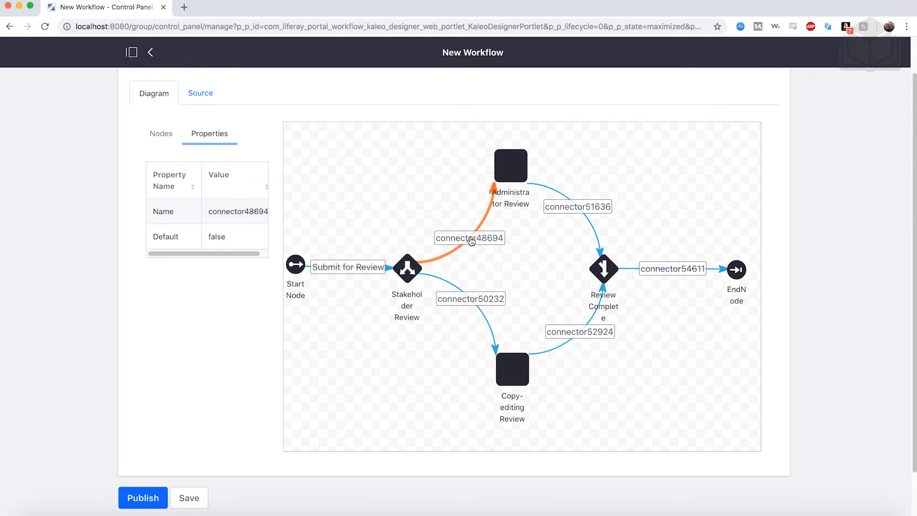
click(224, 206)
text(Admin Revid)
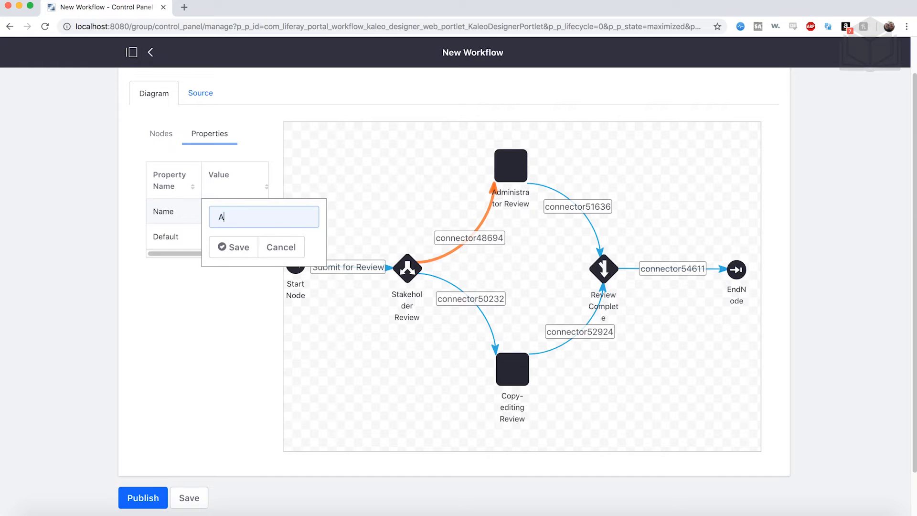
key(BackSpace)
text(ew)
click(224, 246)
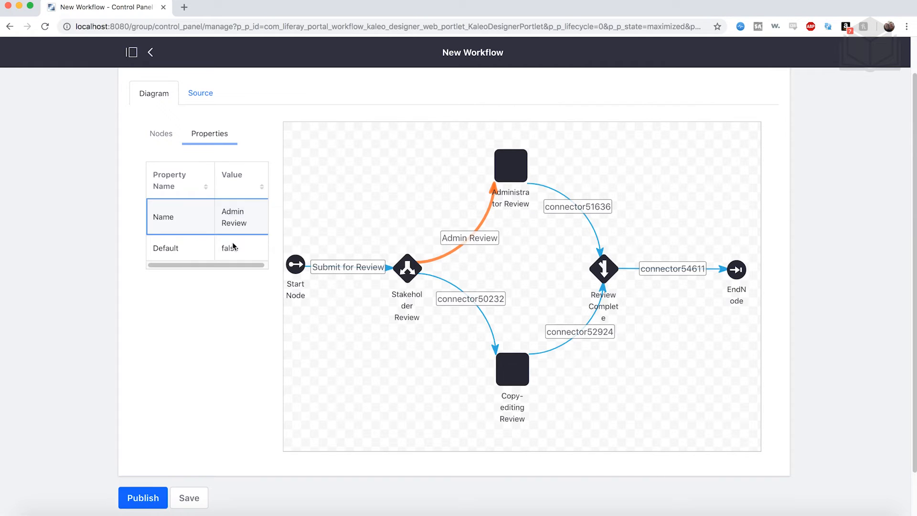
- Rename the connector from the fork to the Copy-editing Review task as "Copyediting"
click(467, 303)
double_click(218, 213)
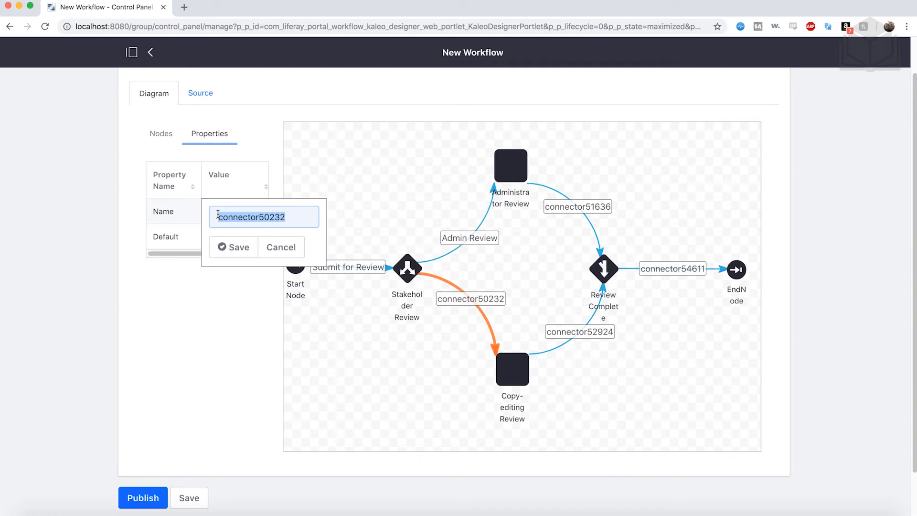
text(Copyediting)
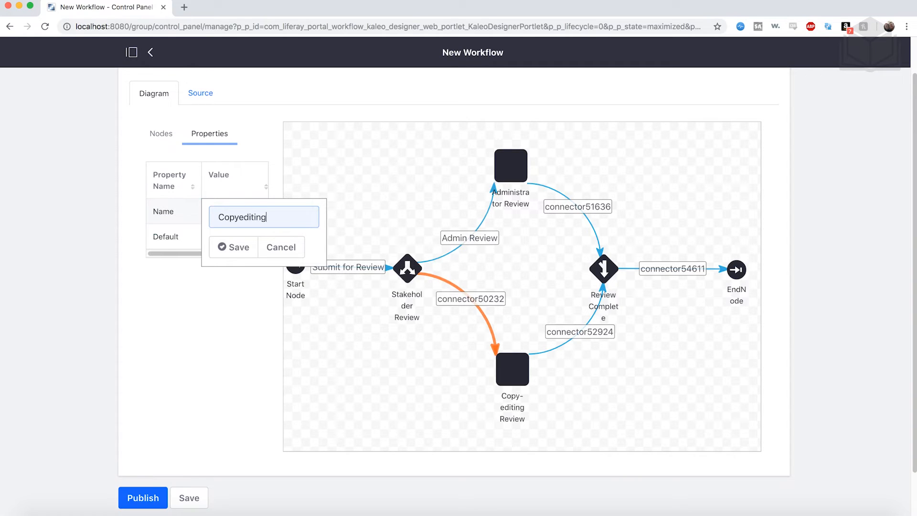
click(237, 247)
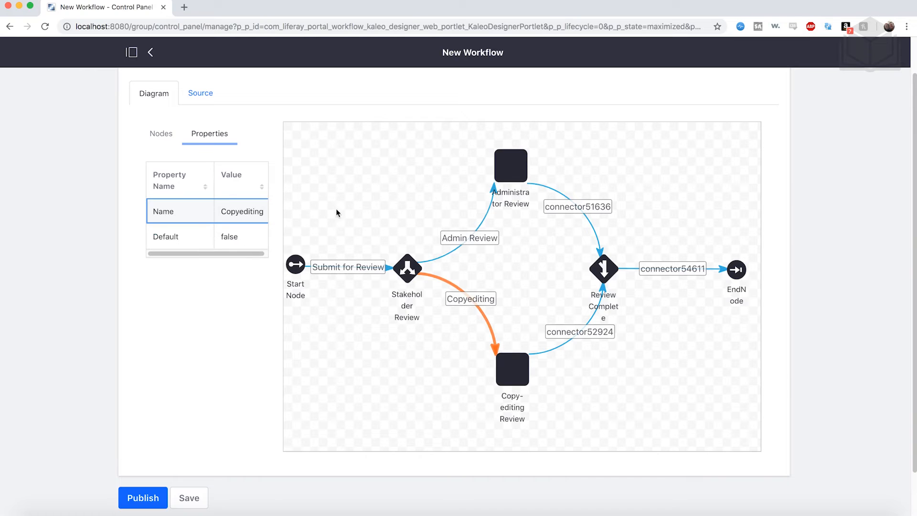
- Rename the connector from the Administrator Review task to the join as "Review Complete"
click(578, 208)
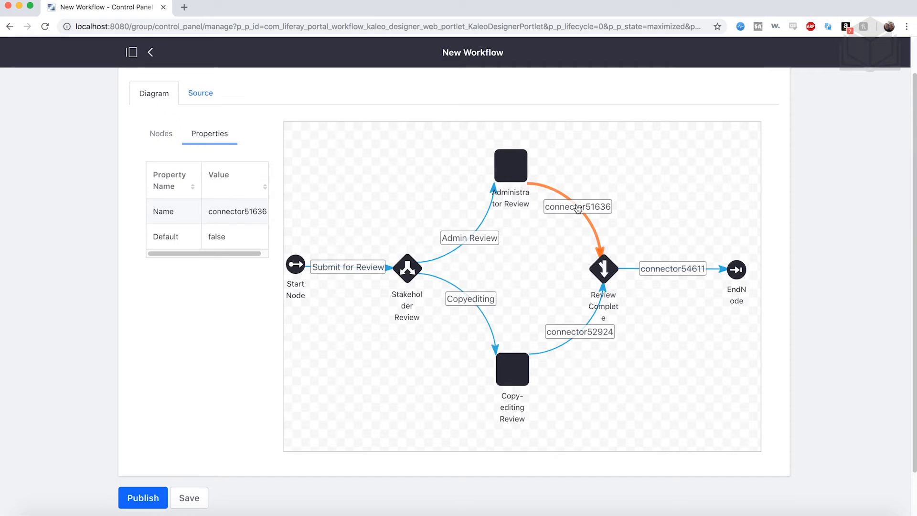
double_click(235, 212)
text(Review Complete)
click(242, 247)
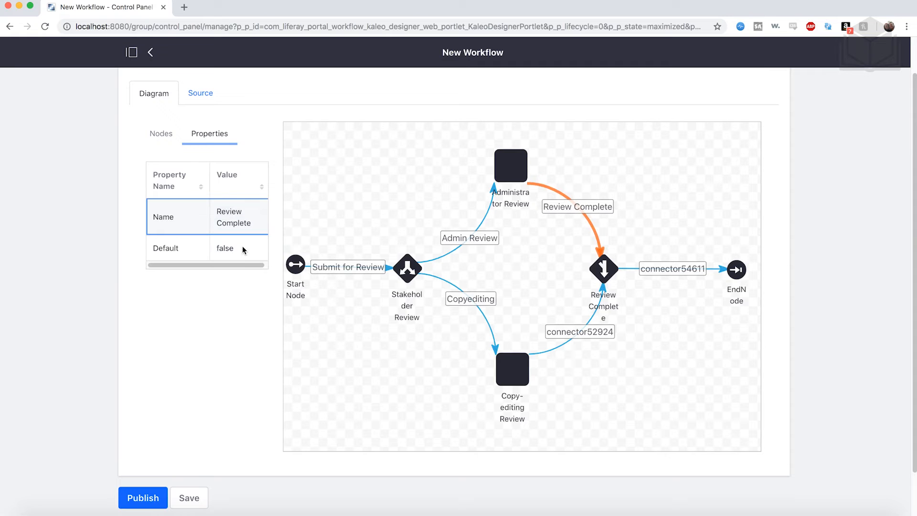
- Rename the connector from the Copy-editing Review task to the join as "Copyediting Complete"
click(576, 333)
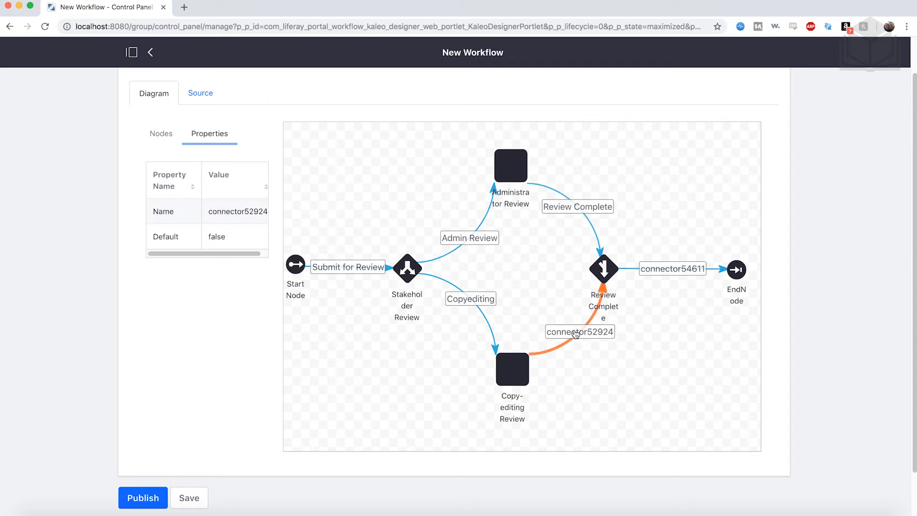
double_click(229, 212)
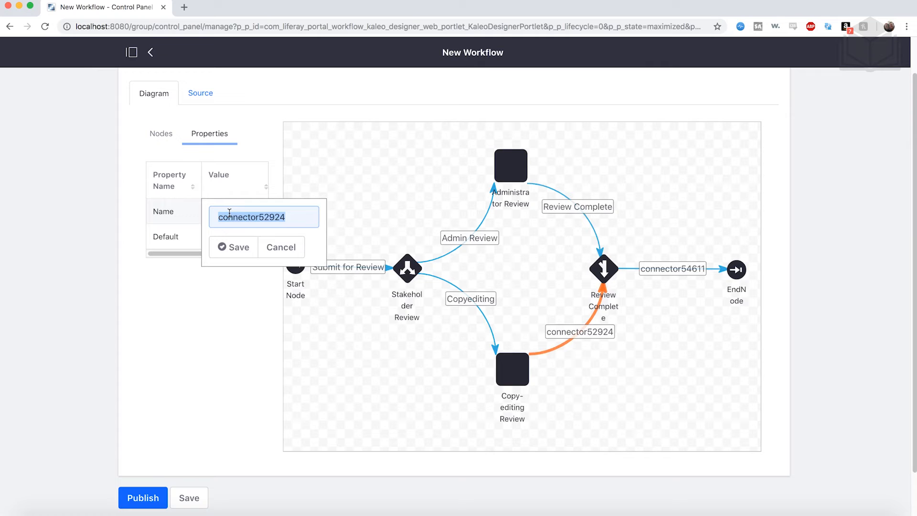
text(Copyediting )
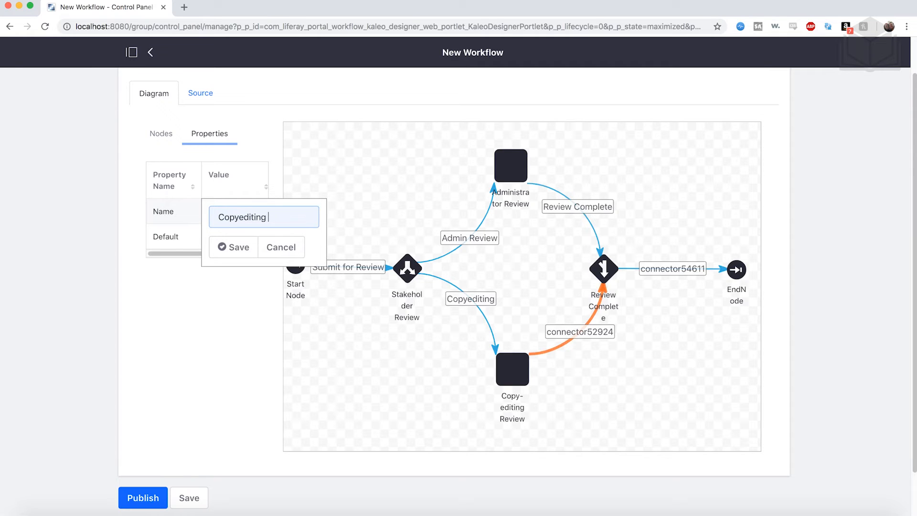
text(Complete)
click(232, 241)
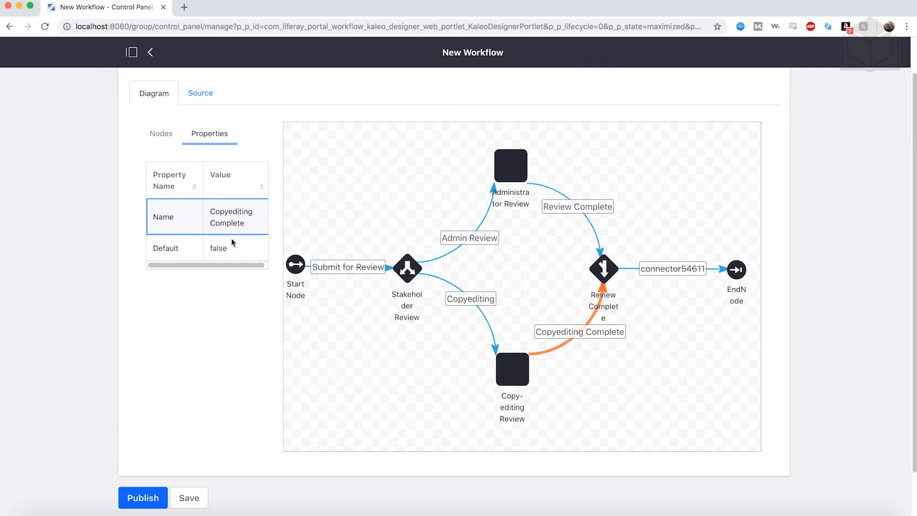
- Rename the connector from the join to the end node as "Ready to Publish"
click(664, 272)
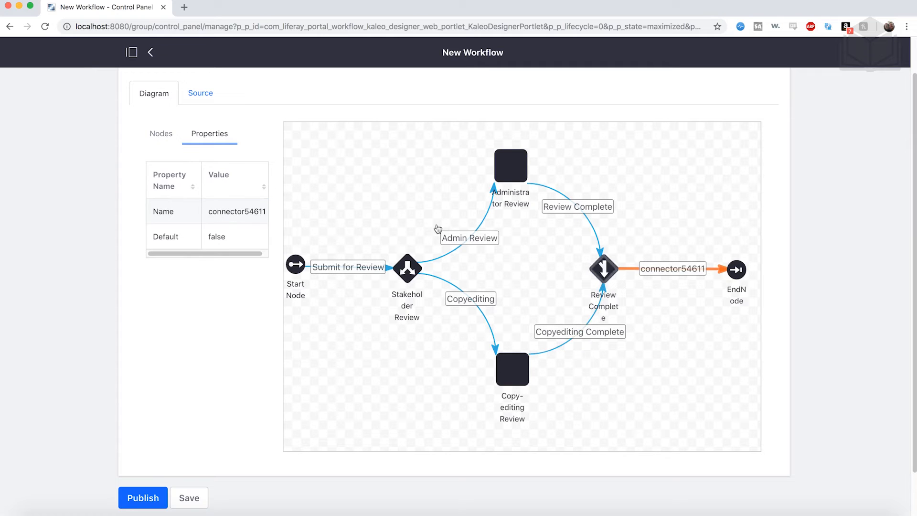
click(236, 215)
text(Re)
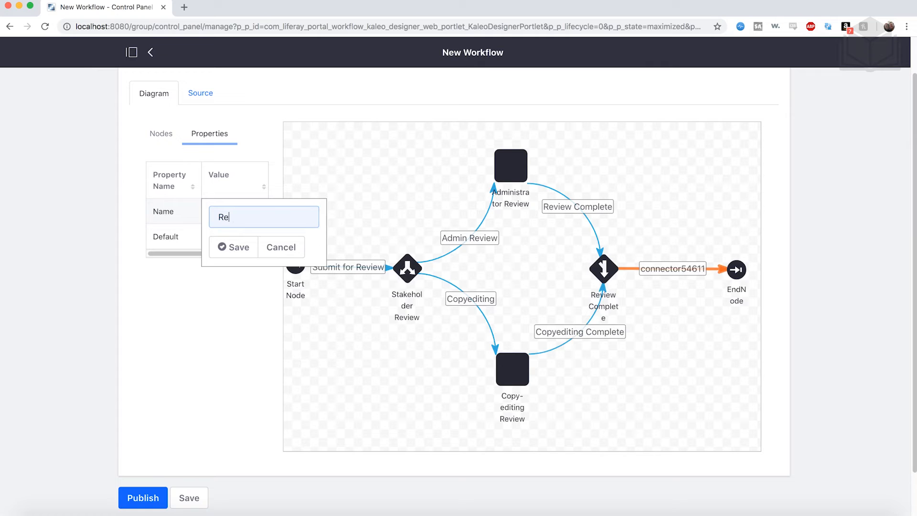
text(ady to Publish)
click(238, 247)
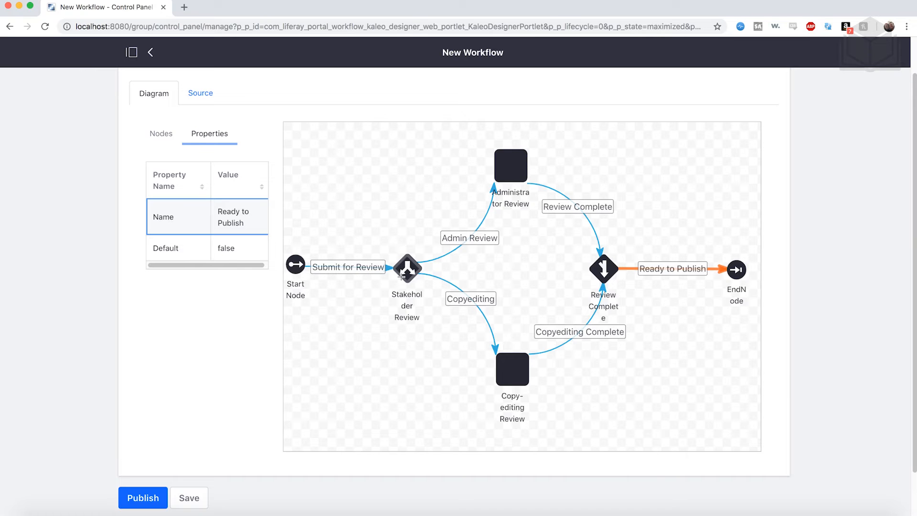
- Assign the Administrator Review task by Role Type to the Regular role Administrator and save the assignment
click(510, 170)
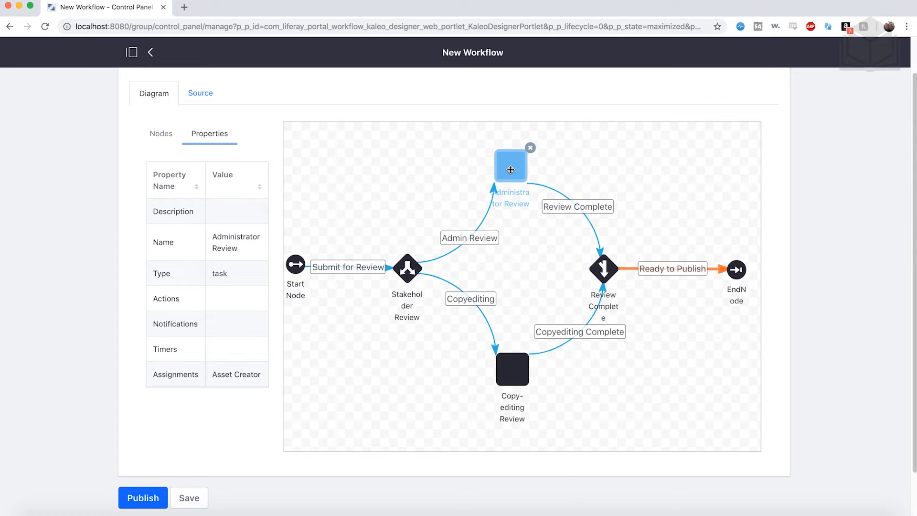
double_click(249, 375)
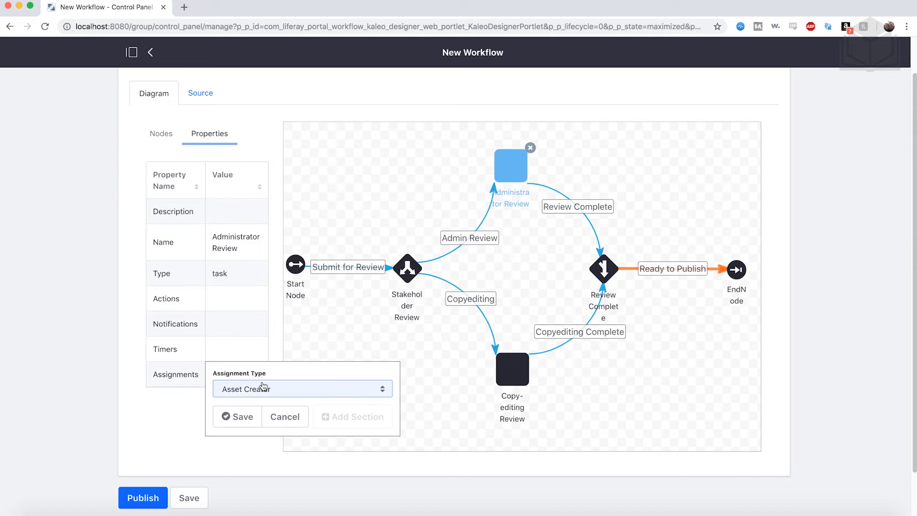
click(264, 387)
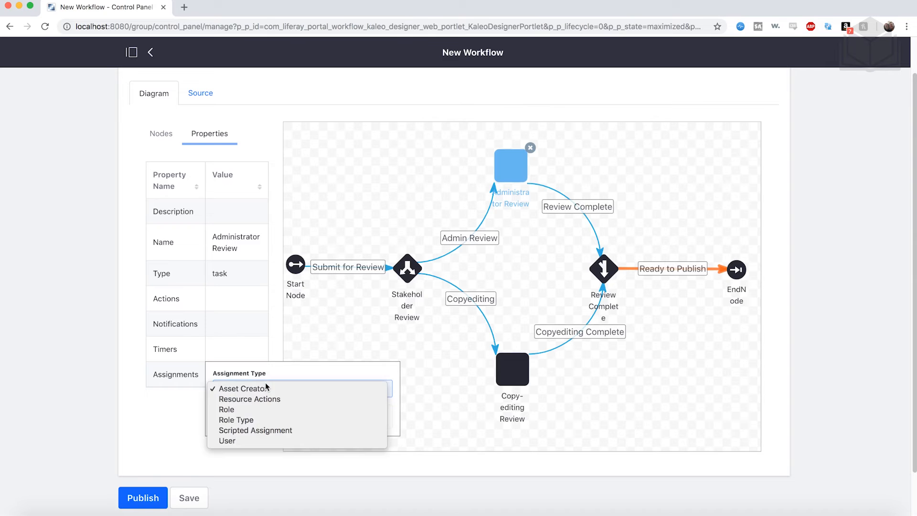
click(256, 420)
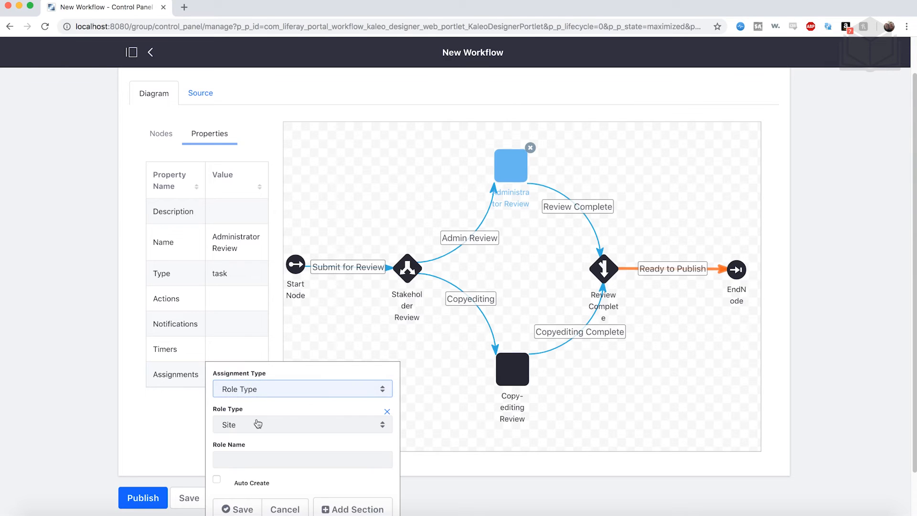
scroll(286, 421, down, 1)
click(266, 377)
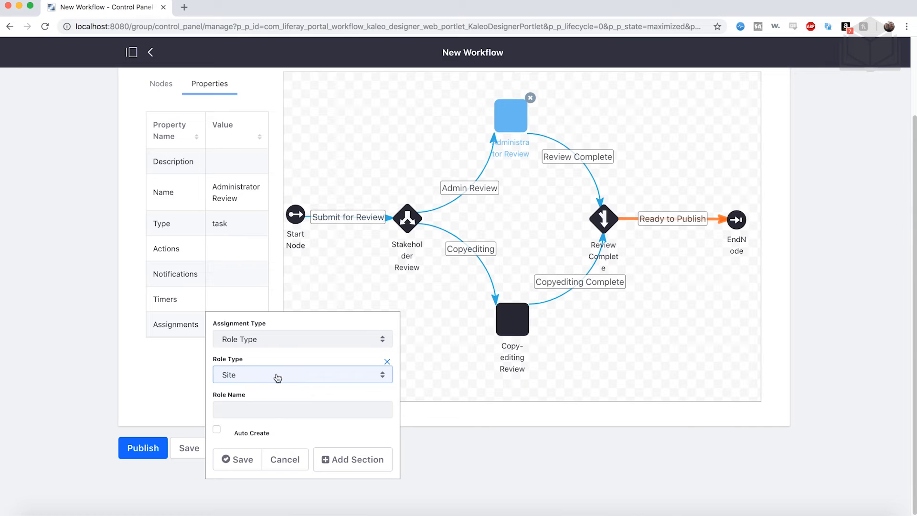
click(277, 376)
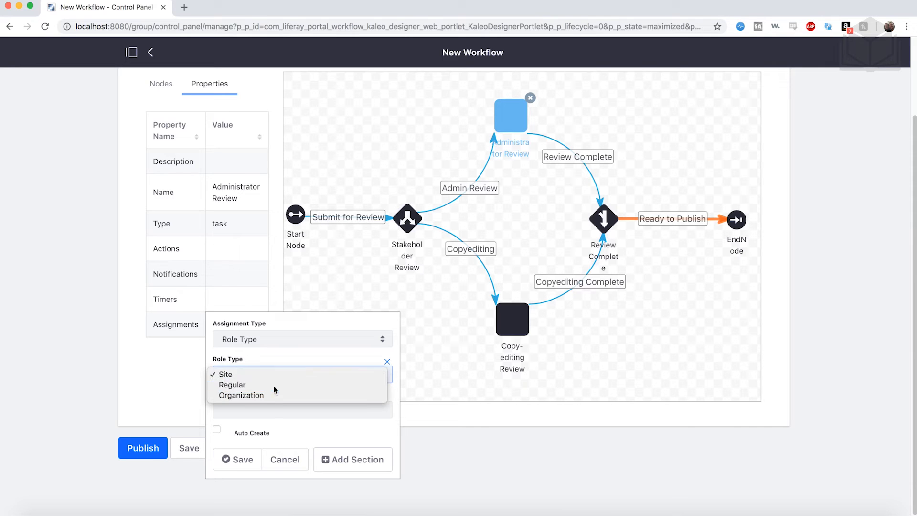
click(273, 385)
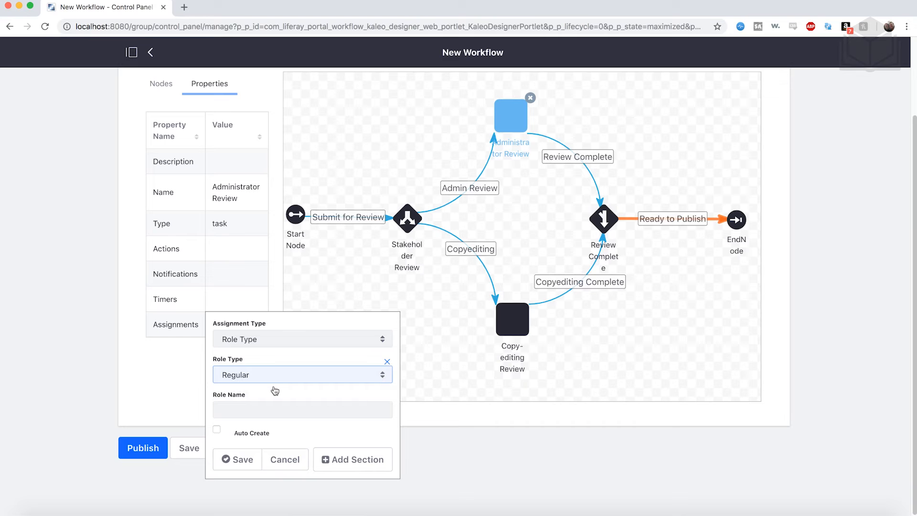
click(277, 412)
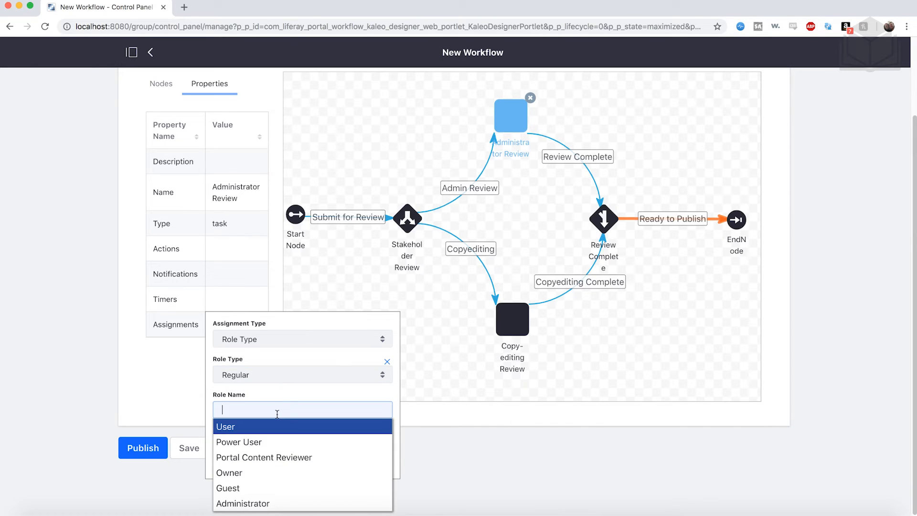
click(258, 503)
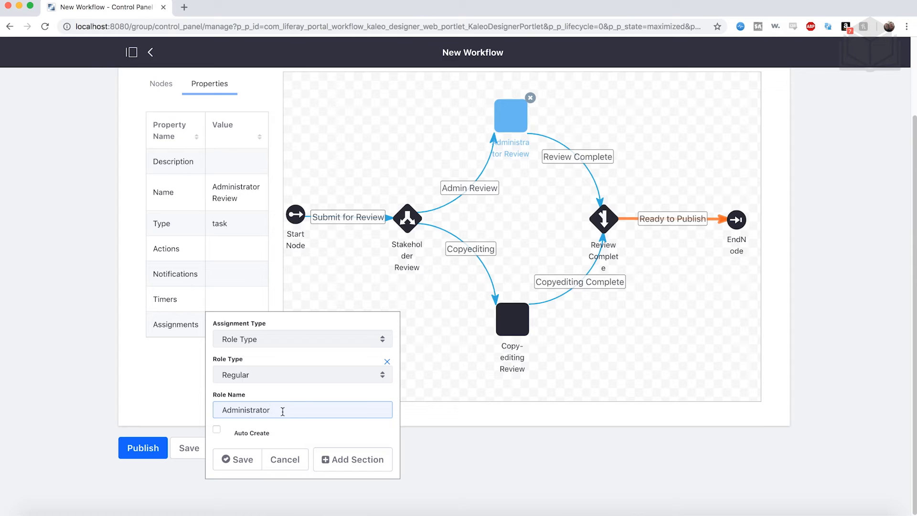
click(240, 459)
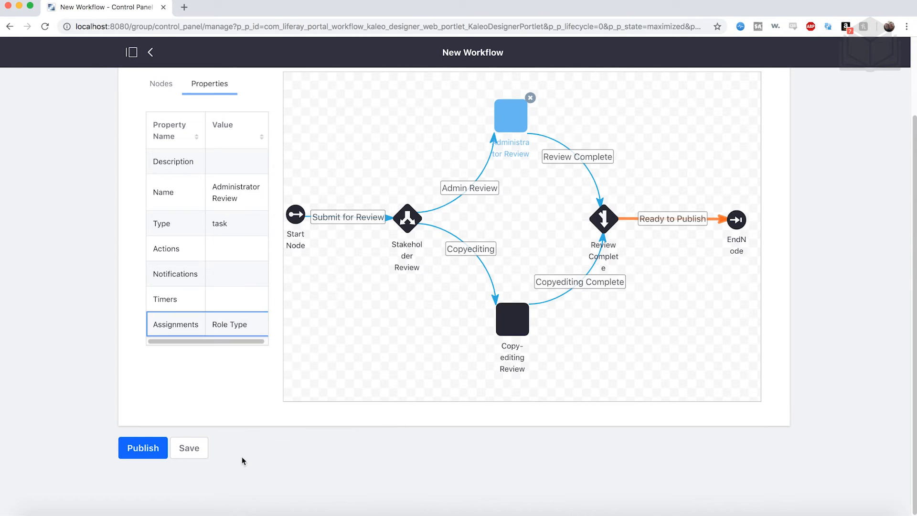
- Assign the Copy-editing Review task by Role Type to the Site role Site Content Reviewer and save the assignment
click(514, 324)
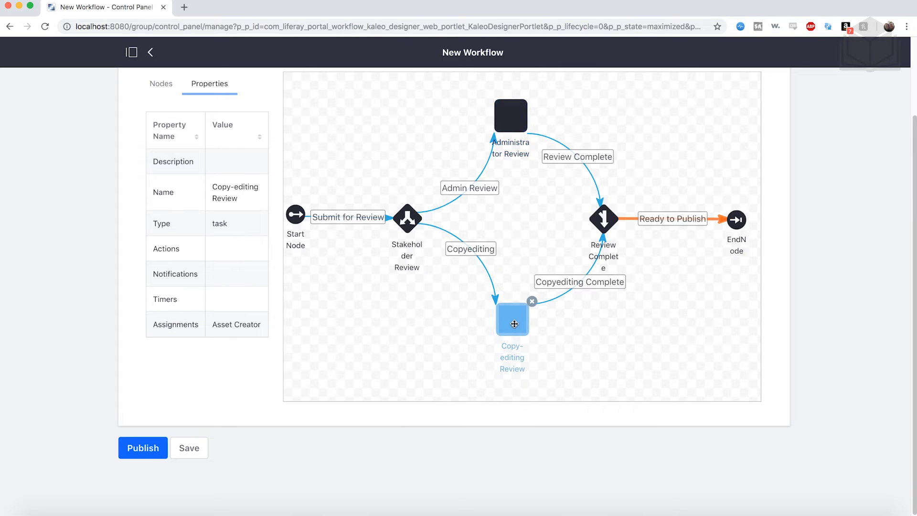
click(233, 327)
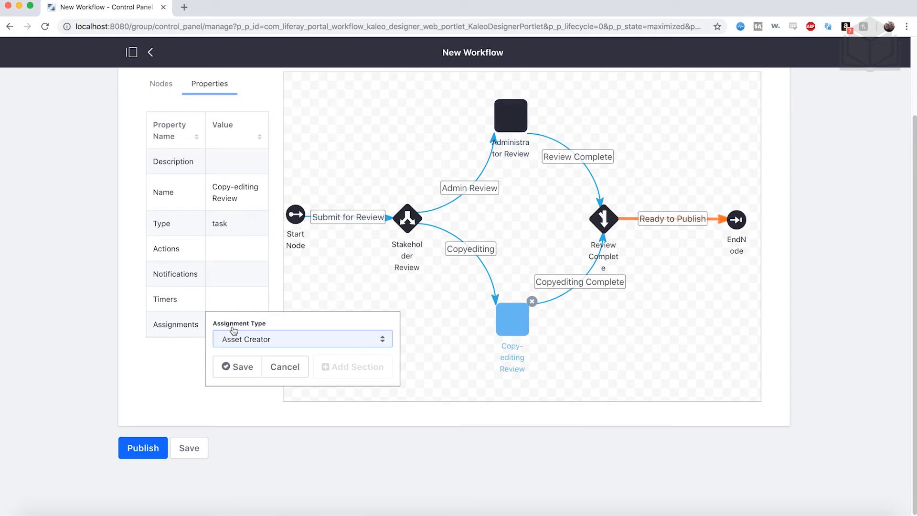
click(262, 338)
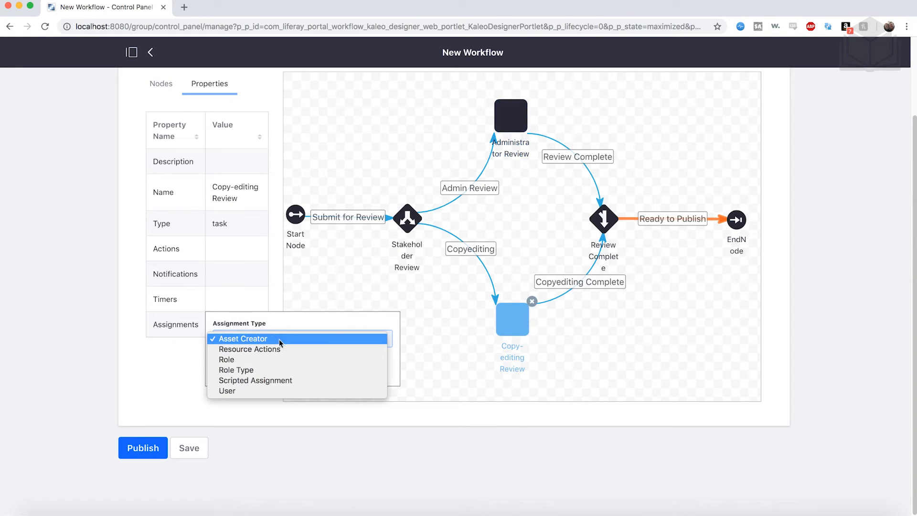
click(246, 370)
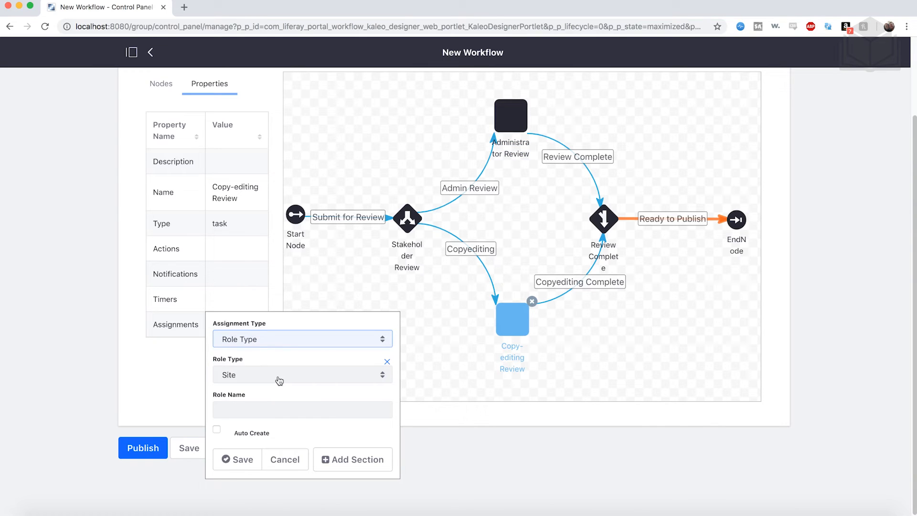
click(263, 409)
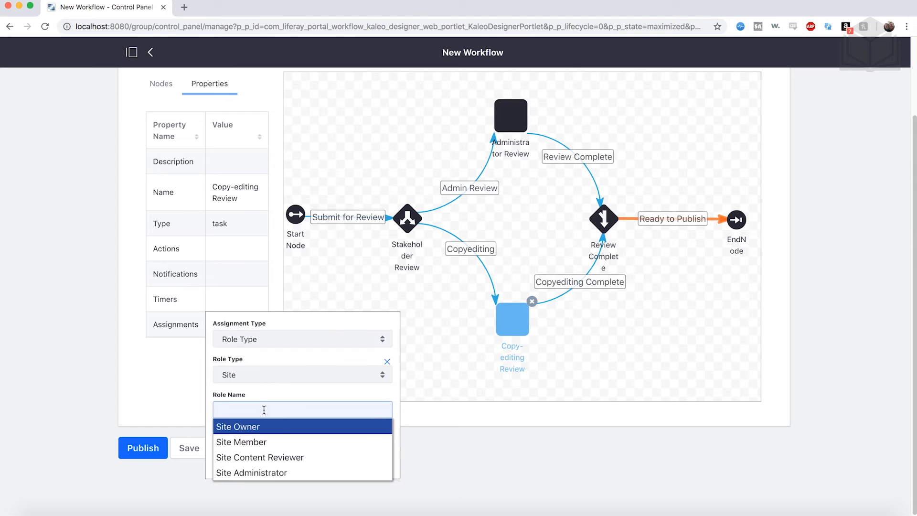
click(269, 461)
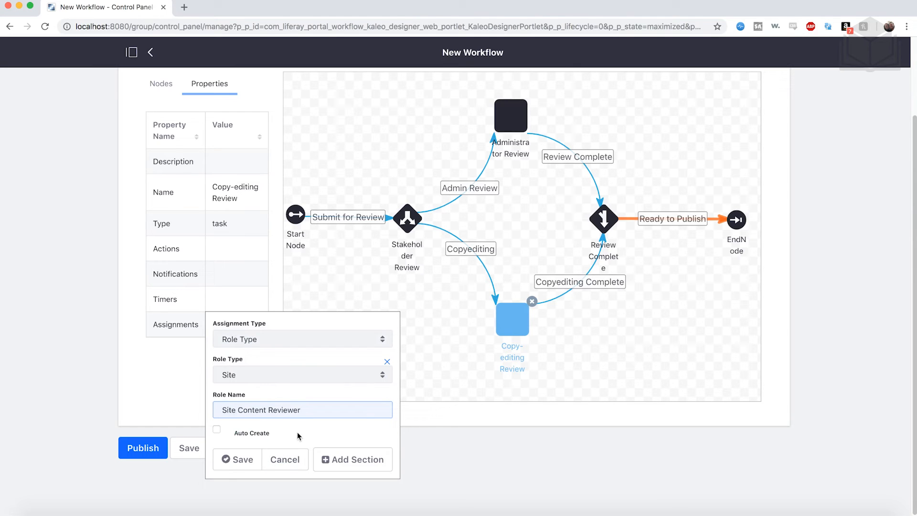
click(243, 459)
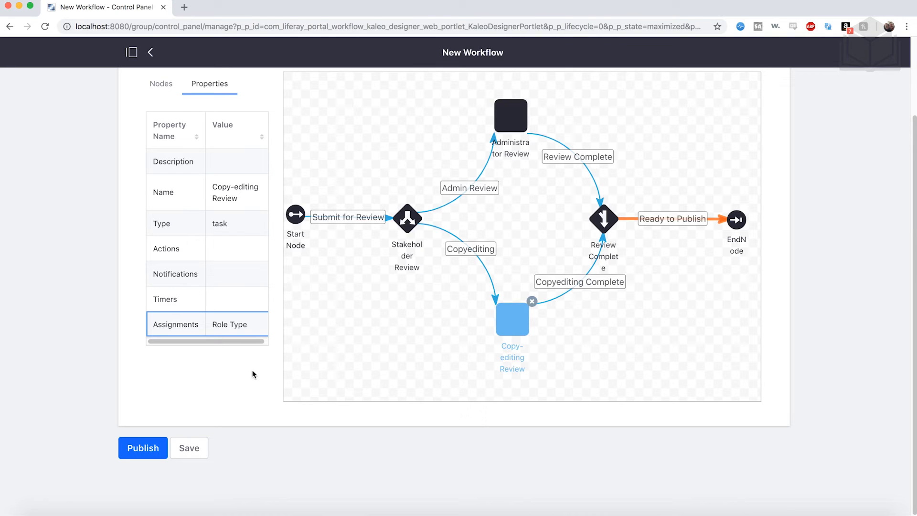
- Add a notification named "Administrator Review Notification" to the Administrator Review task
click(516, 117)
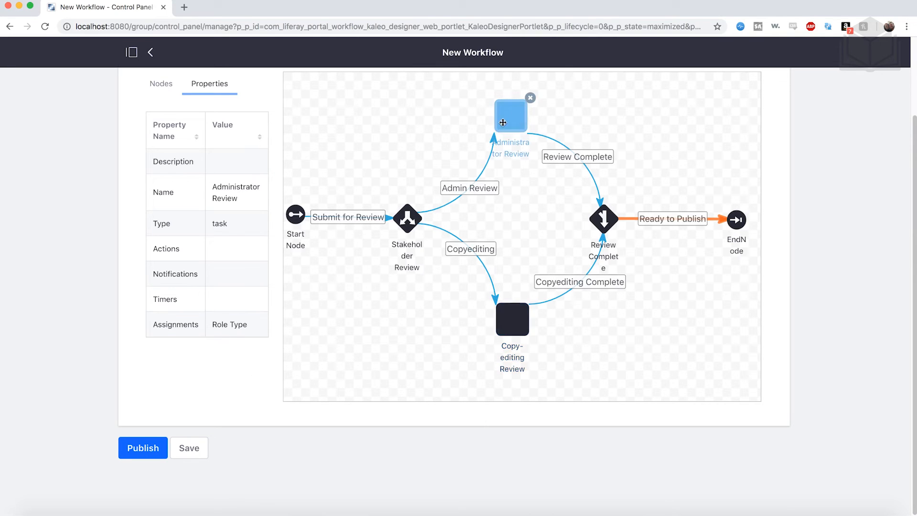
double_click(232, 277)
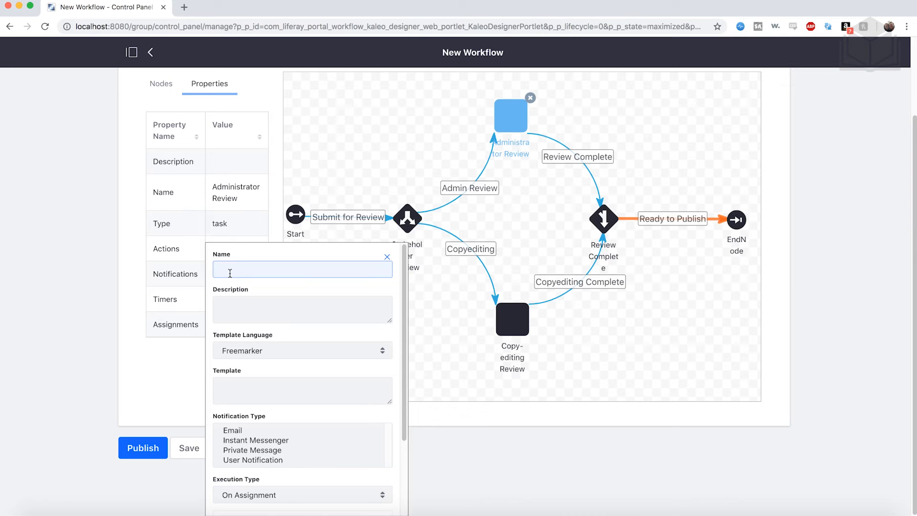
text(Administro)
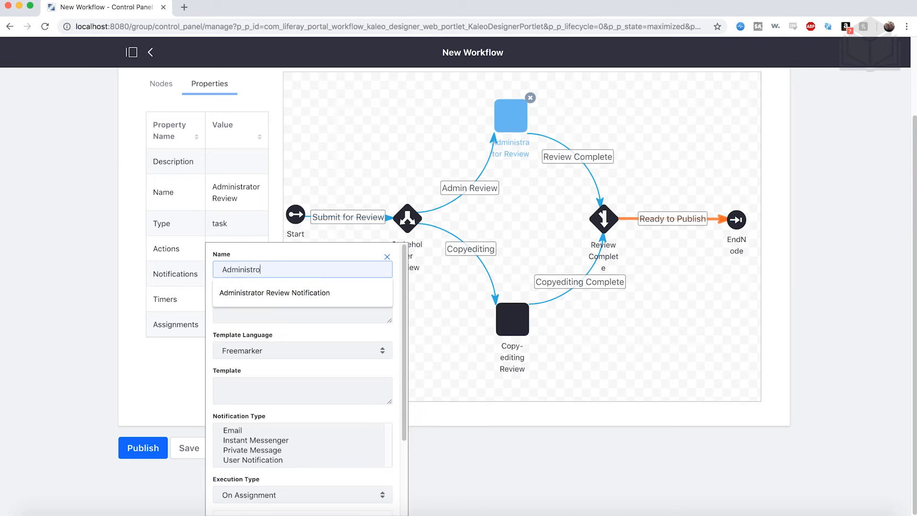
key(Down)
key(Return)
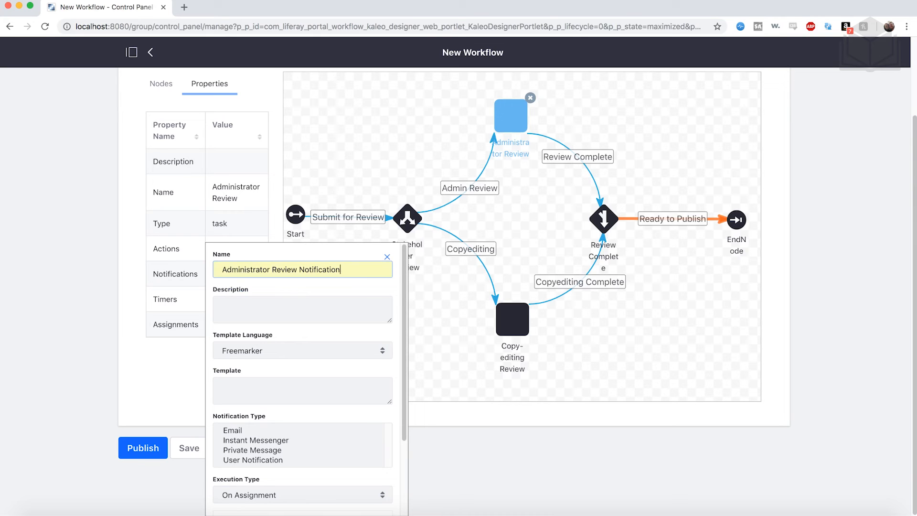
- Set the notification's template language to Text and its template to "There is an item ready for the Administrative Review."
scroll(248, 320, down, 3)
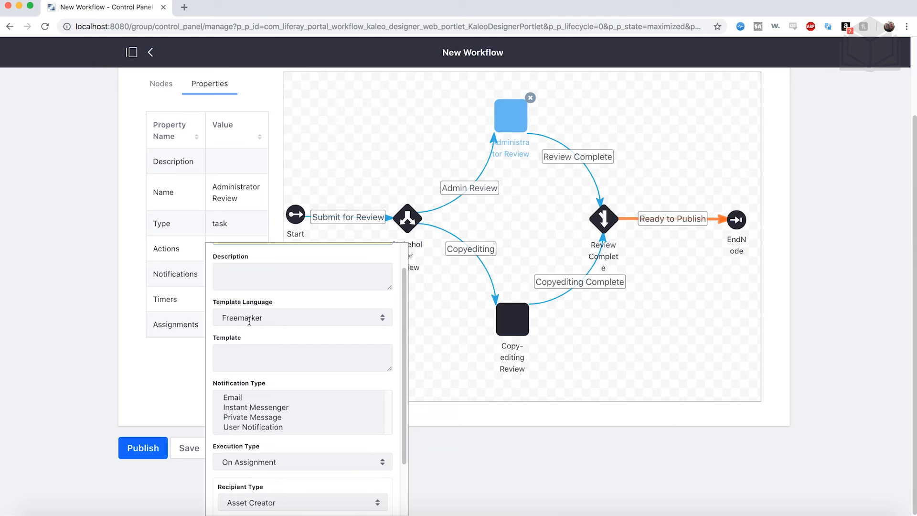
click(303, 301)
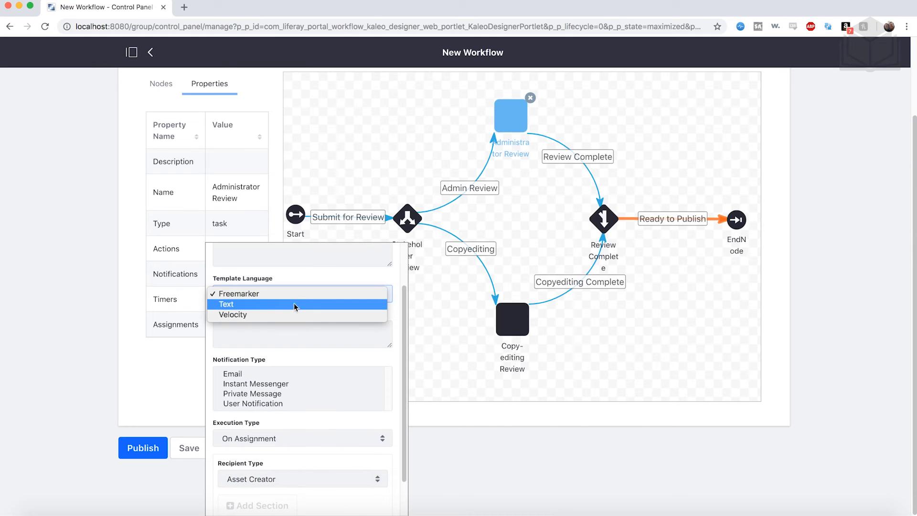
click(291, 305)
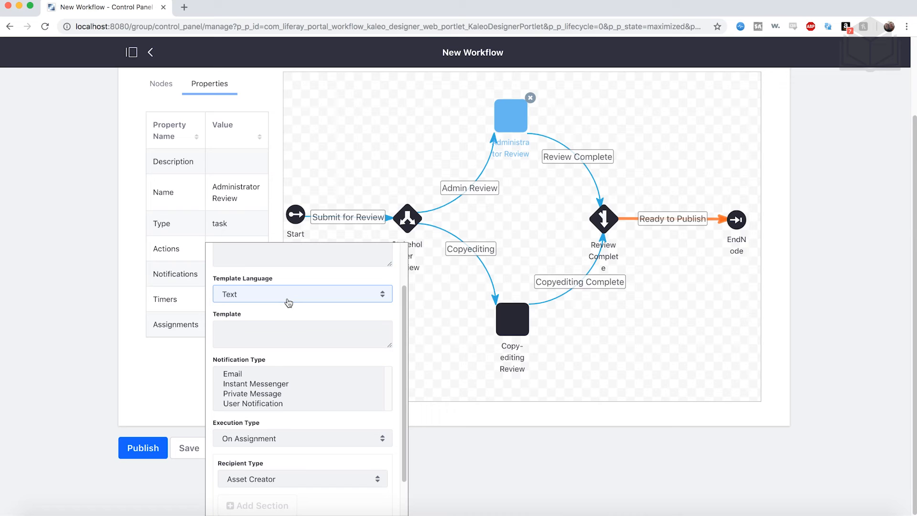
click(283, 339)
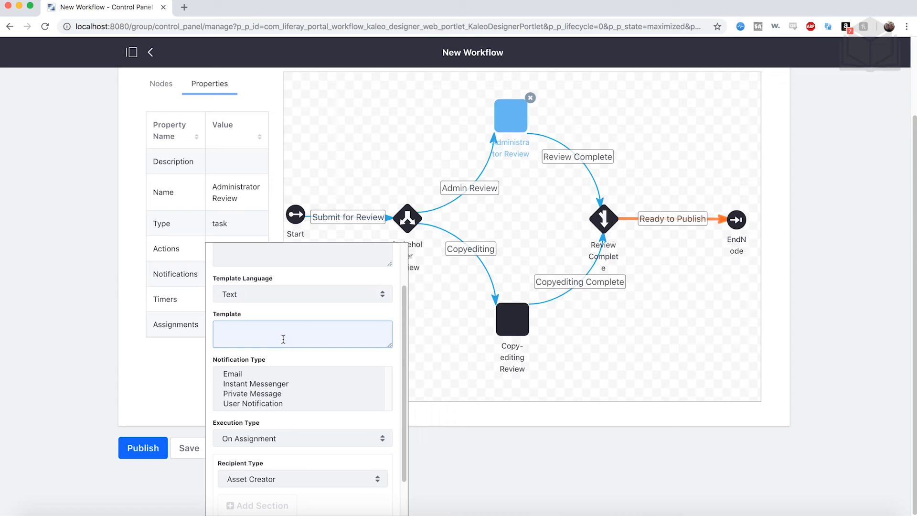
text(There is an item ready for the)
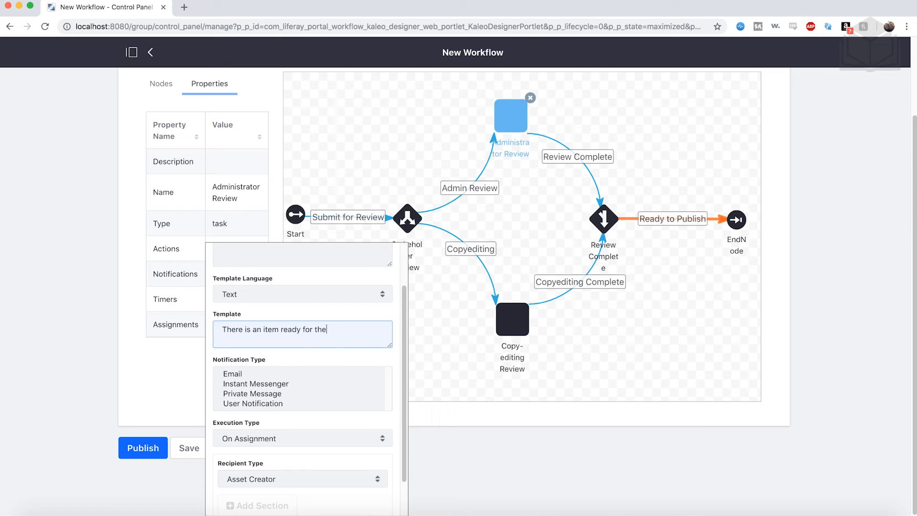
text( Administrative Review.)
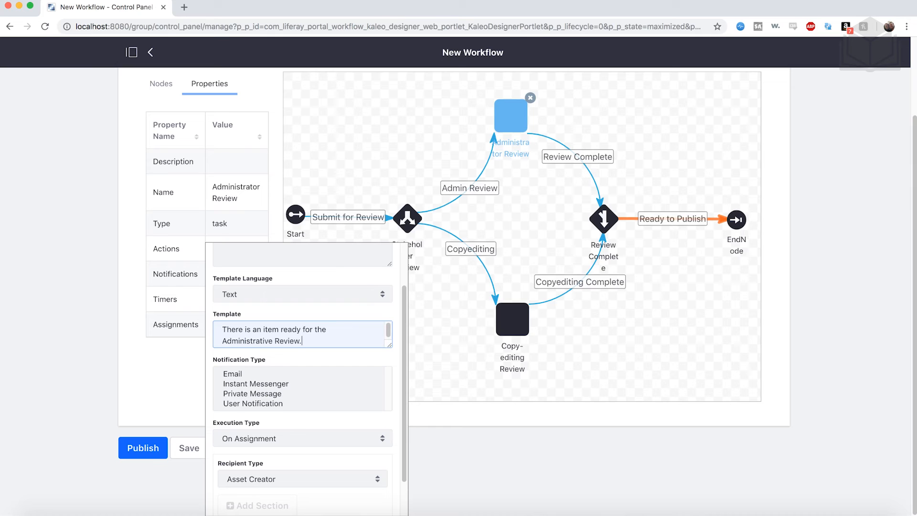
- Set the notification to User Notification, executed On Assignment, with Task Assignees as recipients, and save it
scroll(273, 411, down, 1)
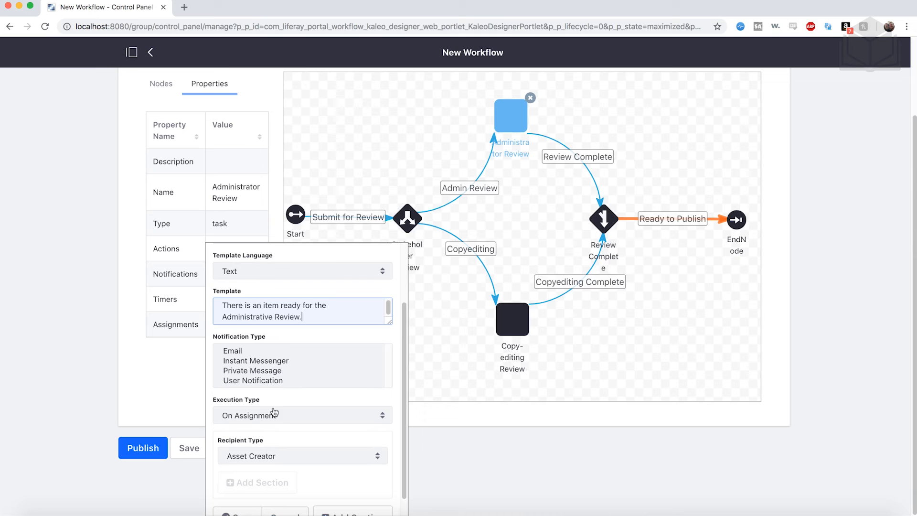
click(275, 381)
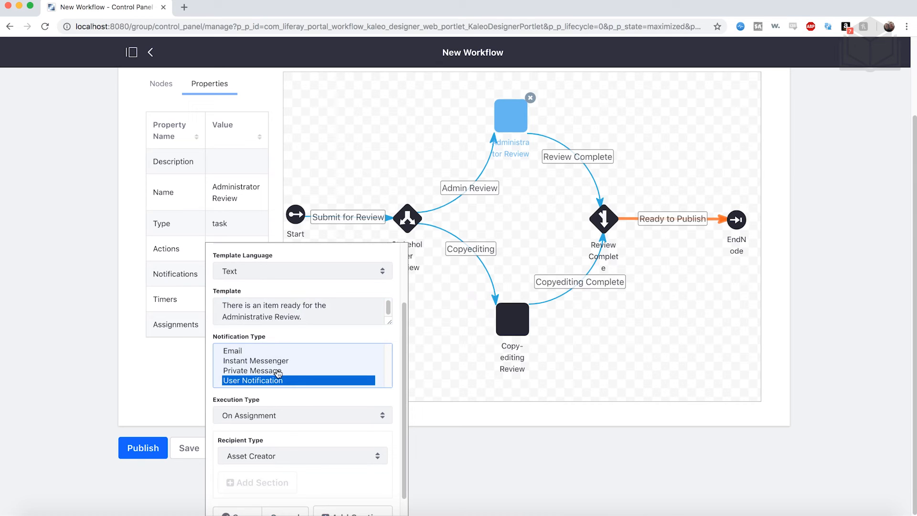
scroll(278, 373, down, 1)
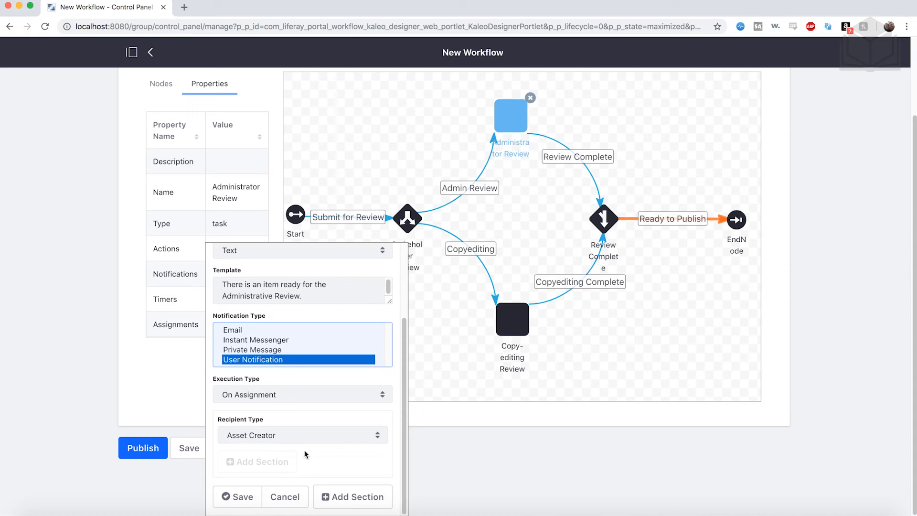
click(286, 394)
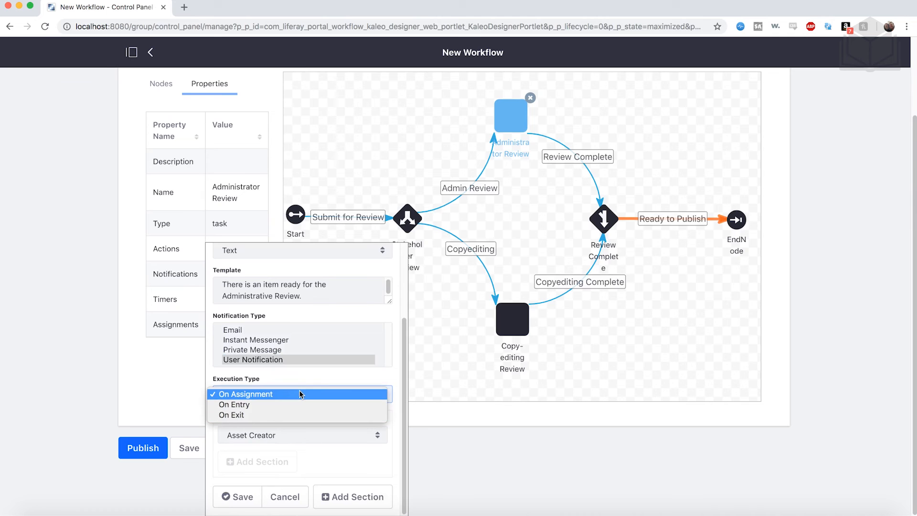
click(300, 394)
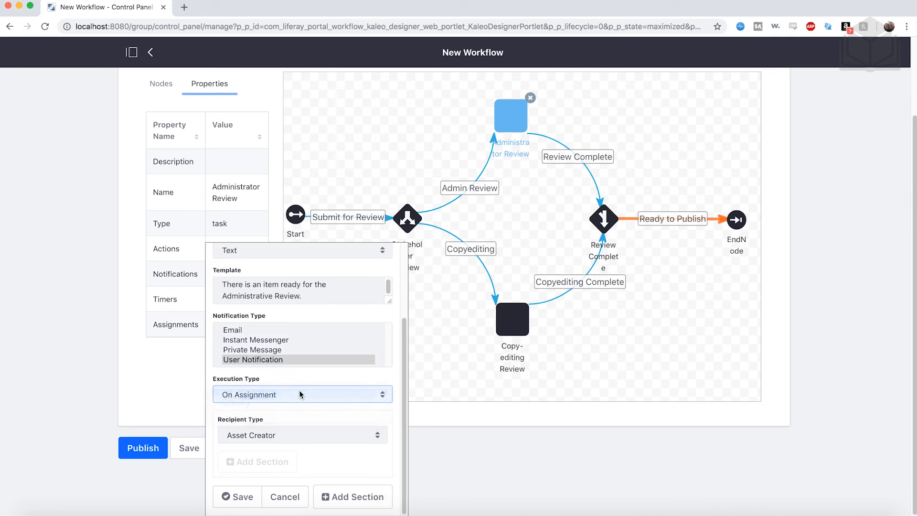
click(314, 435)
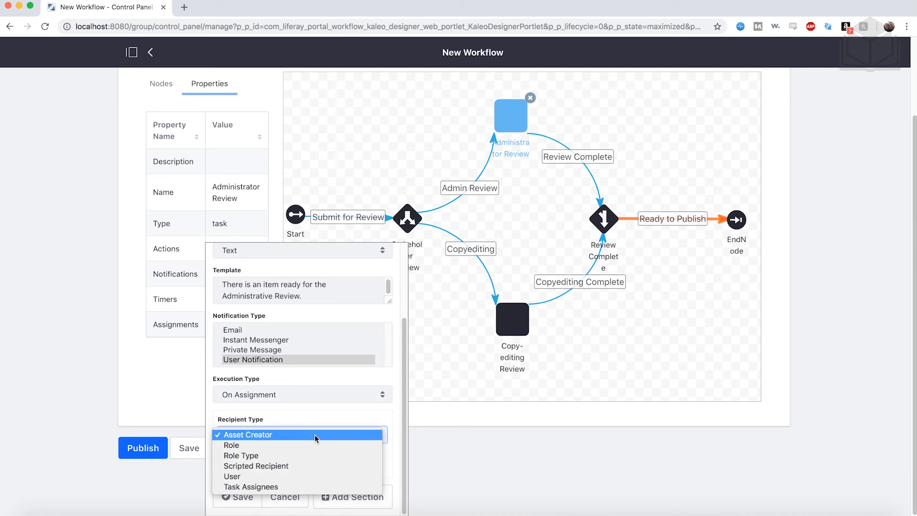
click(259, 486)
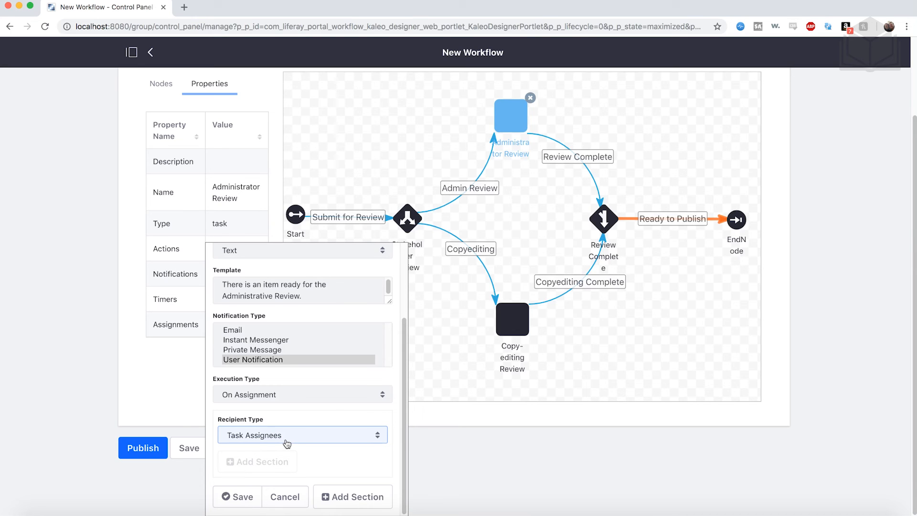
click(242, 497)
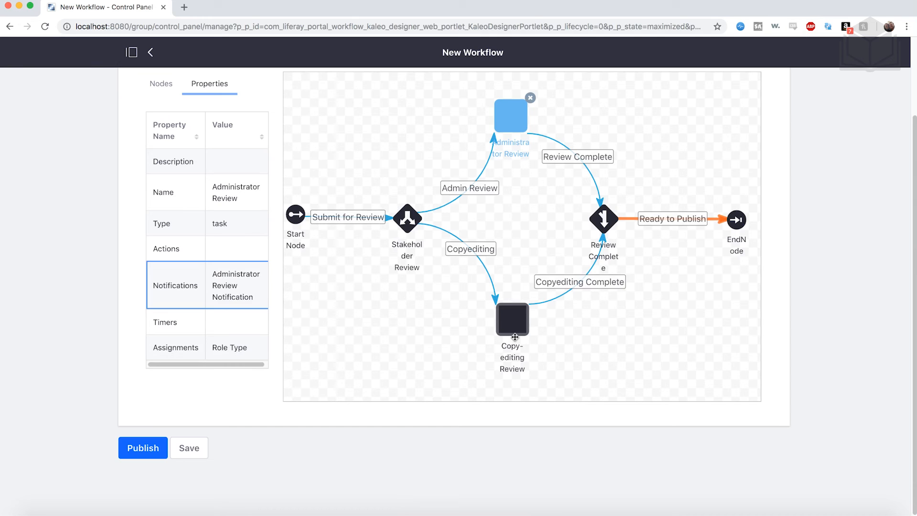
- Add a notification named "Copyediting Review Notification" to the Copy-editing Review task
click(513, 321)
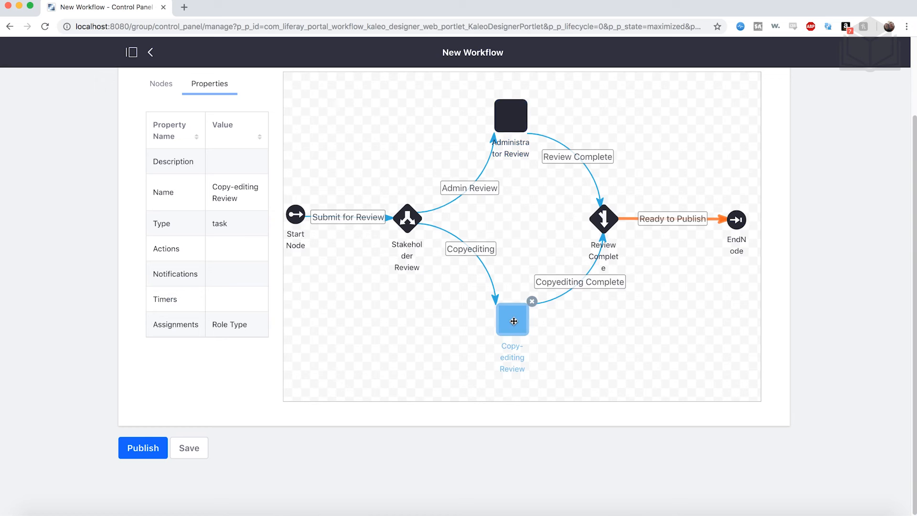
click(227, 277)
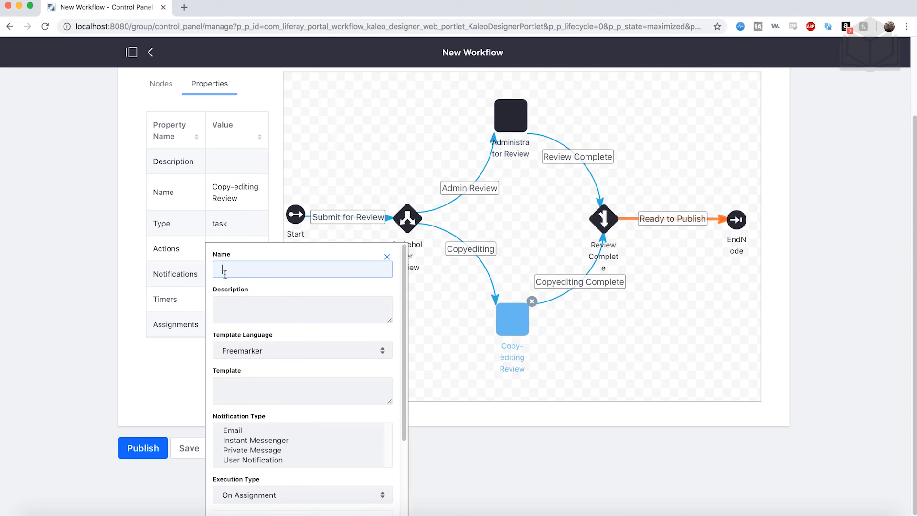
text(Copyediting Review Notification)
- Set the copyediting notification's template language to Text and its template to "There is an item ready for copyediting."
scroll(245, 322, down, 3)
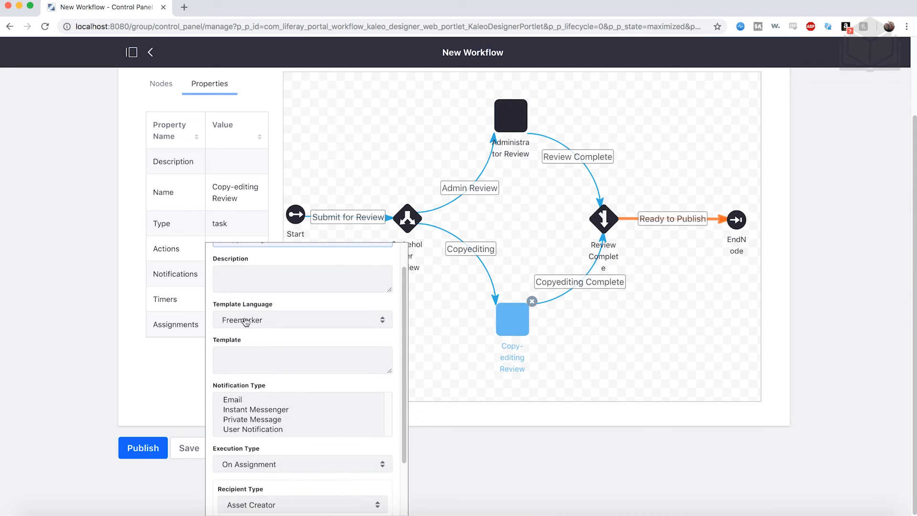
click(290, 287)
click(286, 292)
click(276, 317)
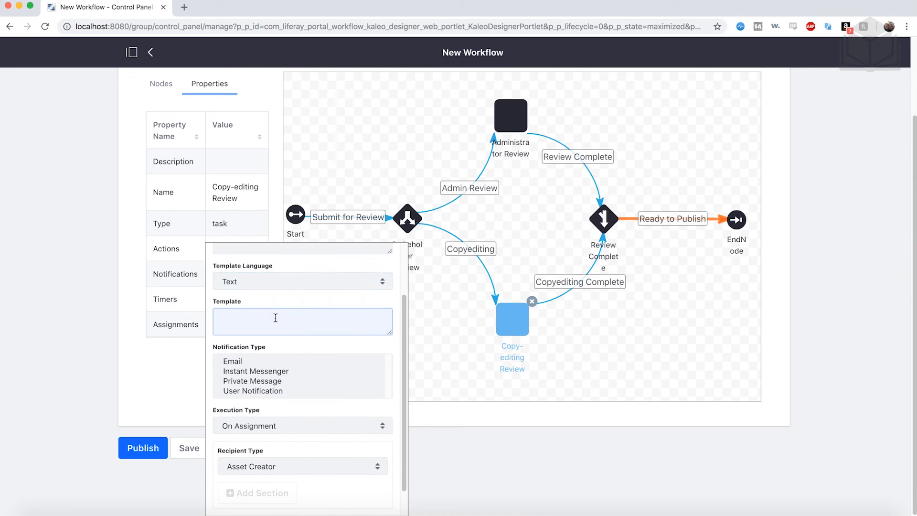
text(There is an item ready for copyediting.)
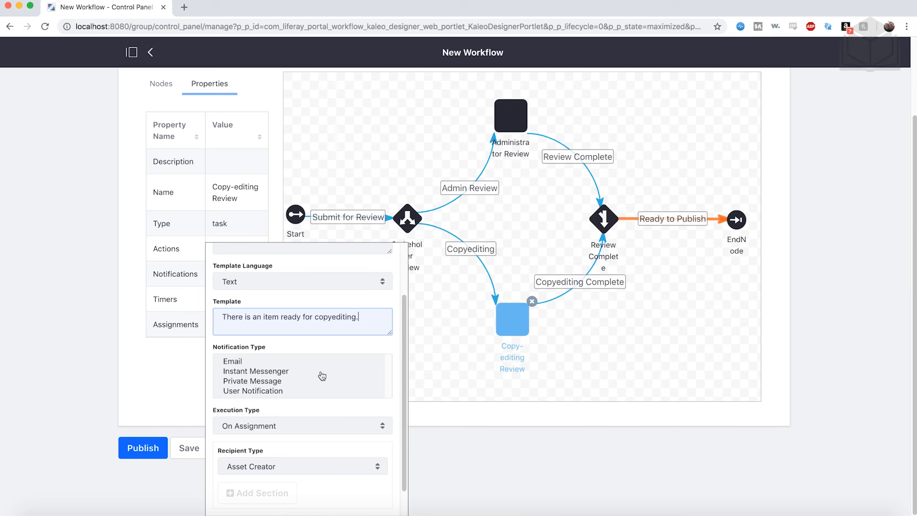
- Make the copyediting notification a User Notification with Task Assignees as recipients, save it, and deselect the task
scroll(320, 370, down, 2)
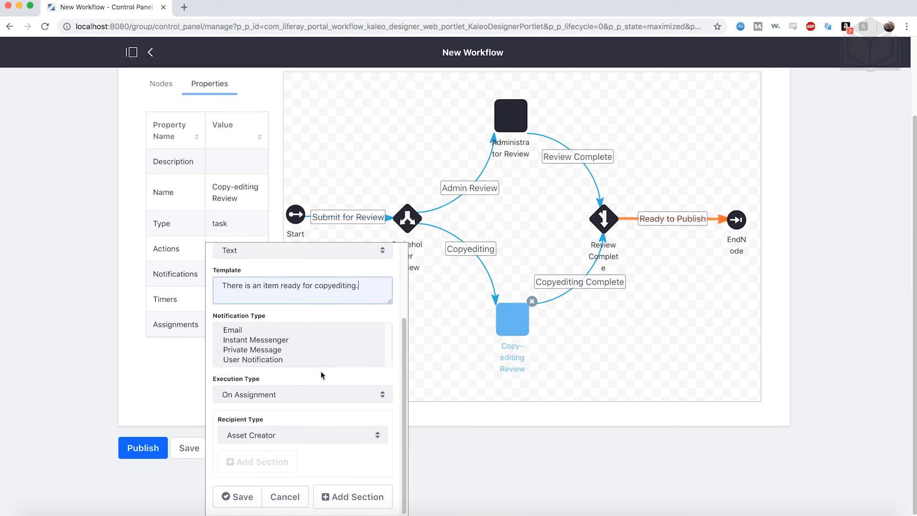
click(268, 361)
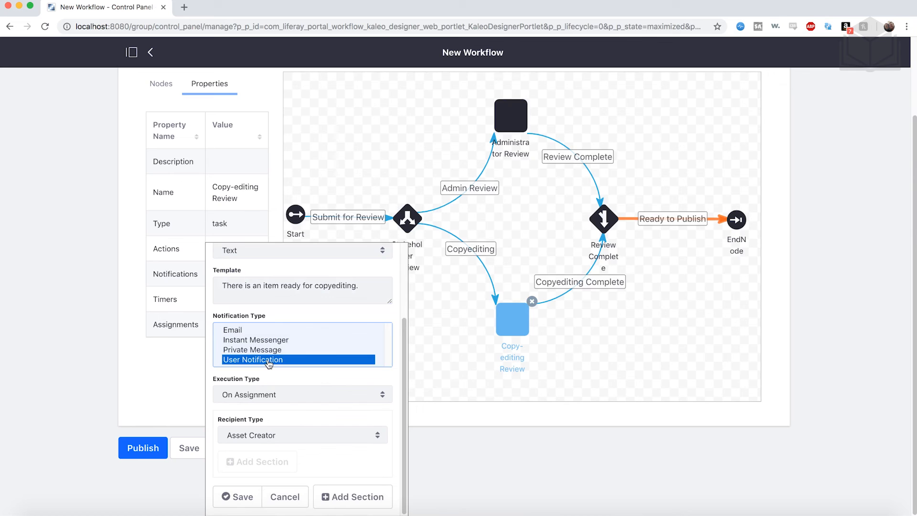
click(304, 439)
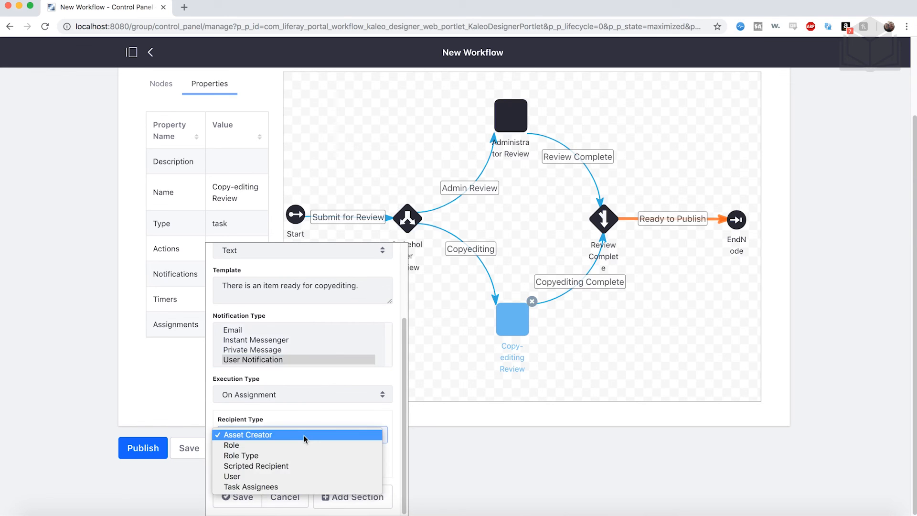
click(274, 484)
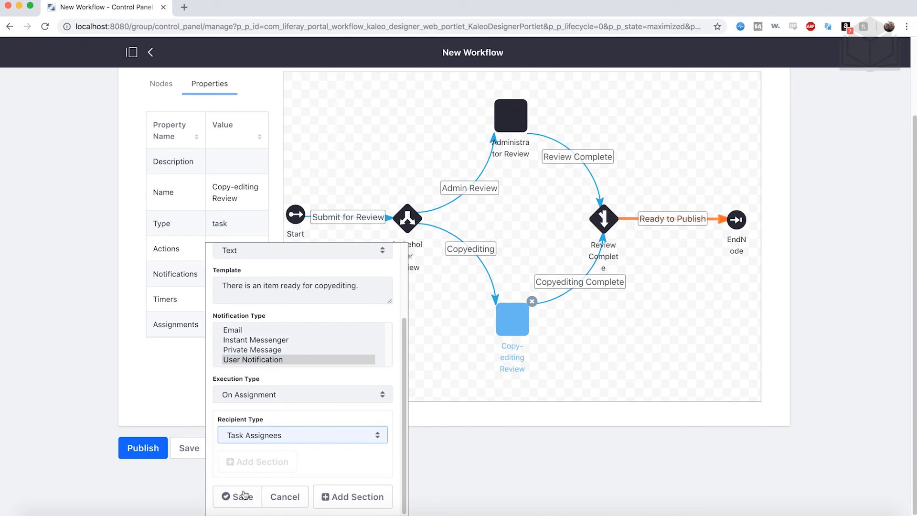
click(241, 497)
scroll(370, 422, up, 3)
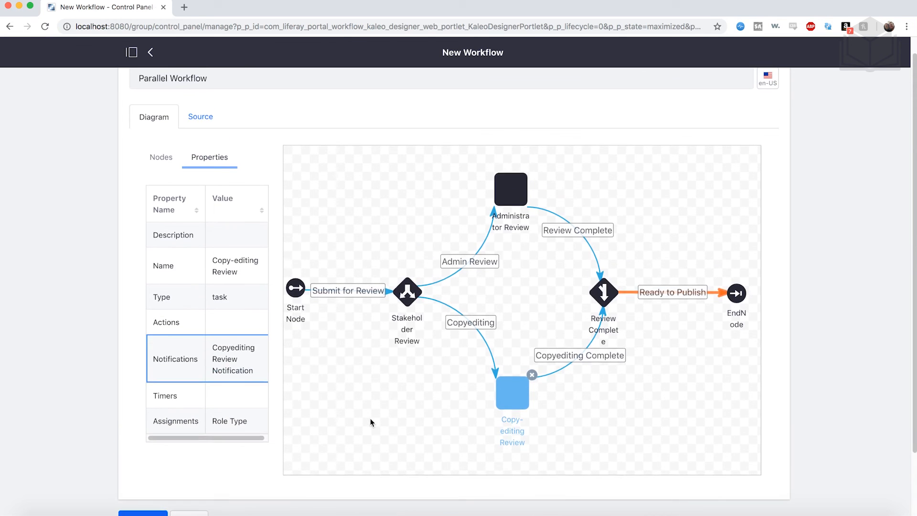
scroll(370, 422, down, 1)
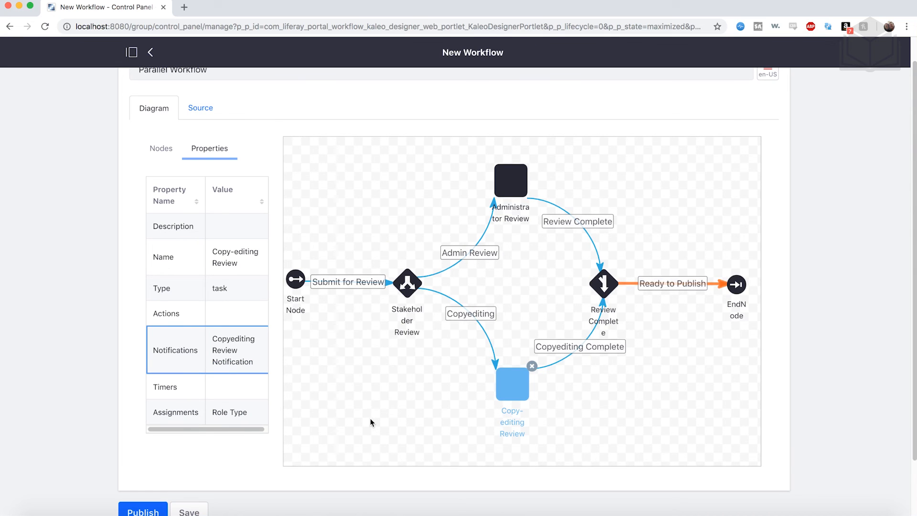
click(370, 422)
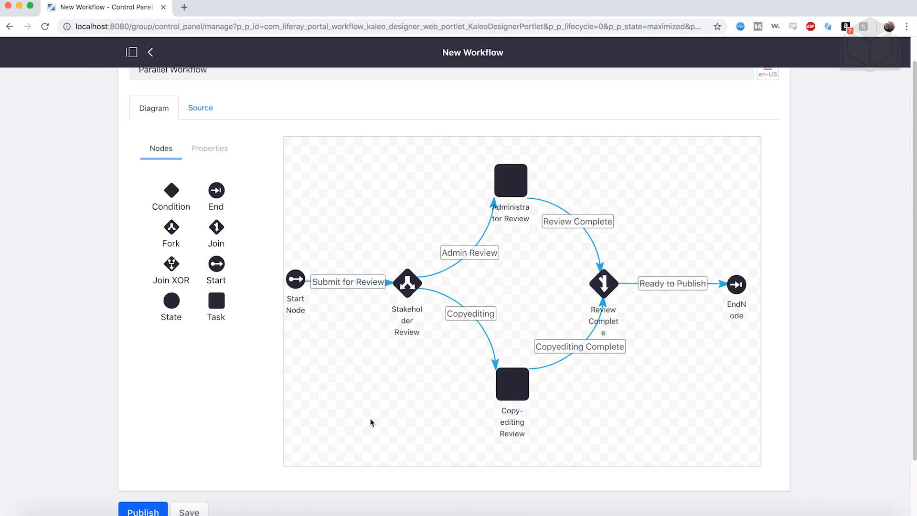
- Examine the workflow's XML source for the review tasks, notifications and end node, and return to the diagram
click(206, 108)
scroll(353, 323, down, 1)
scroll(353, 323, down, 20)
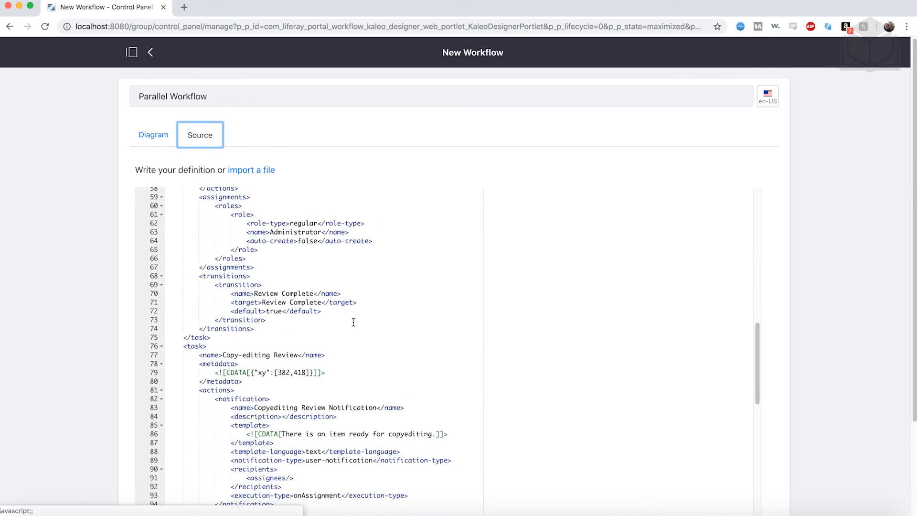
scroll(353, 323, up, 15)
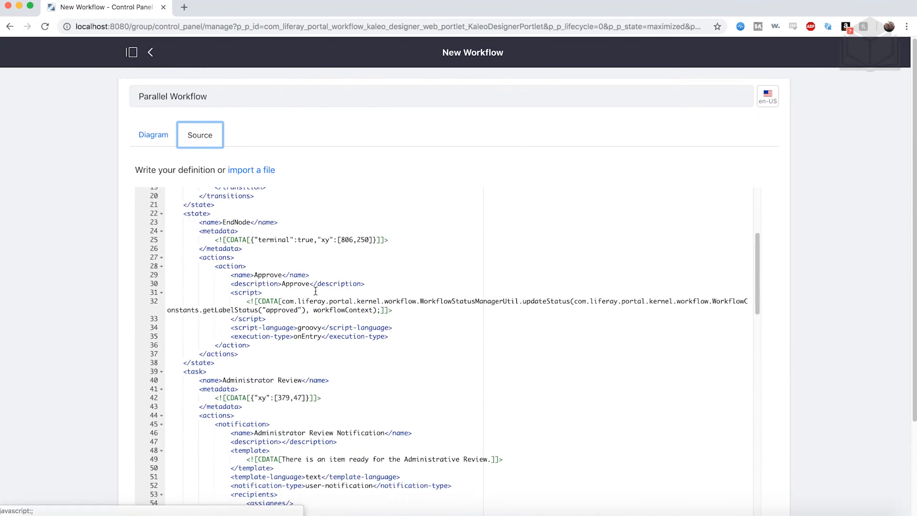
click(154, 136)
- Publish the Parallel Workflow
scroll(225, 294, down, 2)
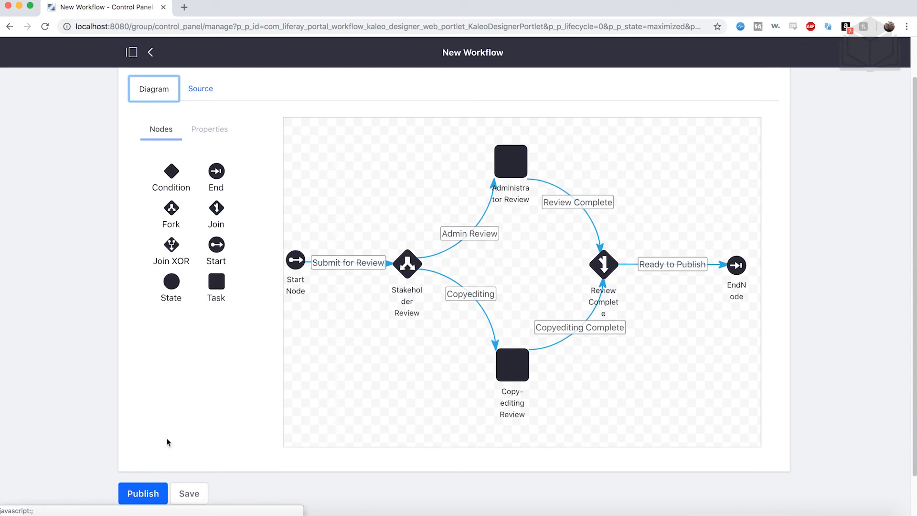
click(157, 497)
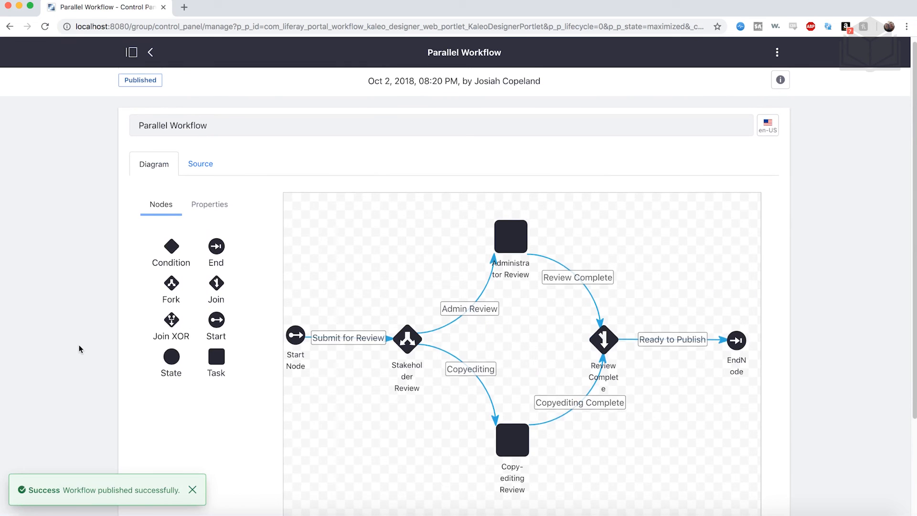
scroll(80, 349, down, 3)
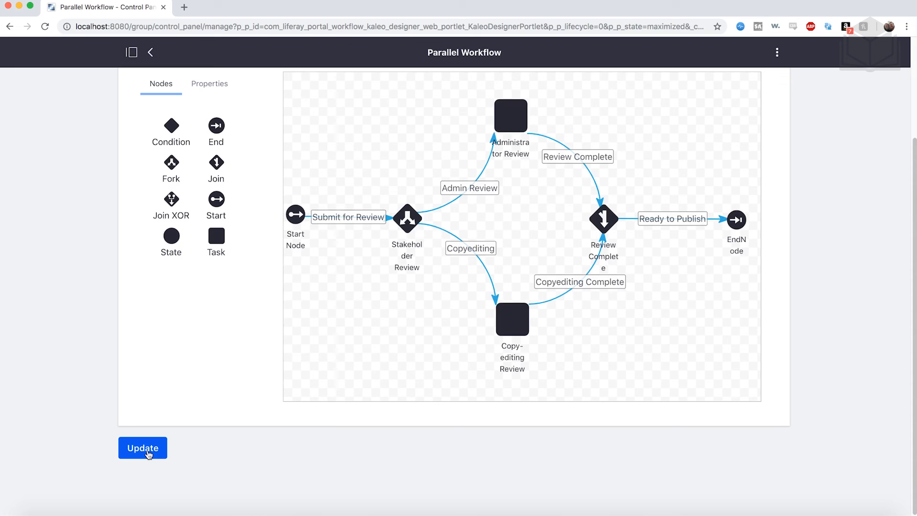
scroll(147, 451, up, 3)
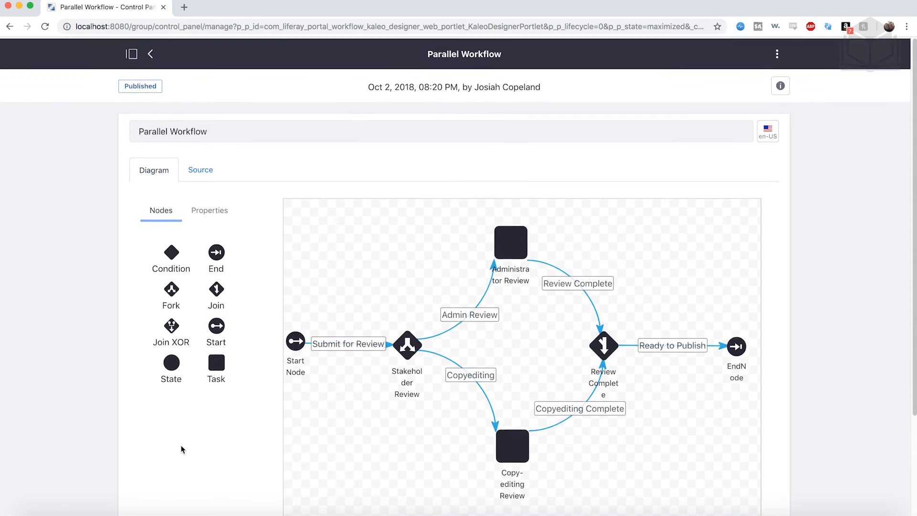